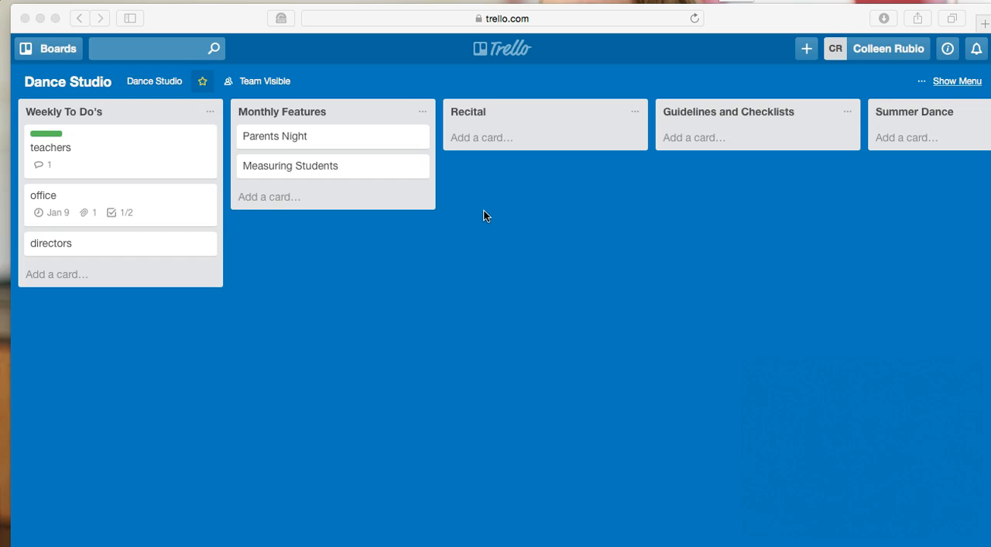
# Create a personal team named "Dance Studio 1" with no description
pyautogui.click(742, 22)
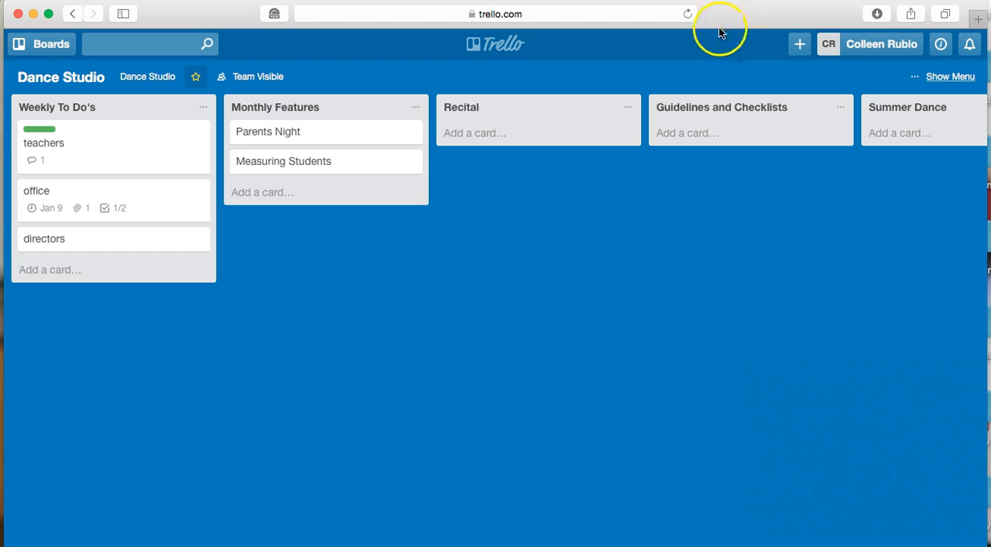
pyautogui.click(800, 45)
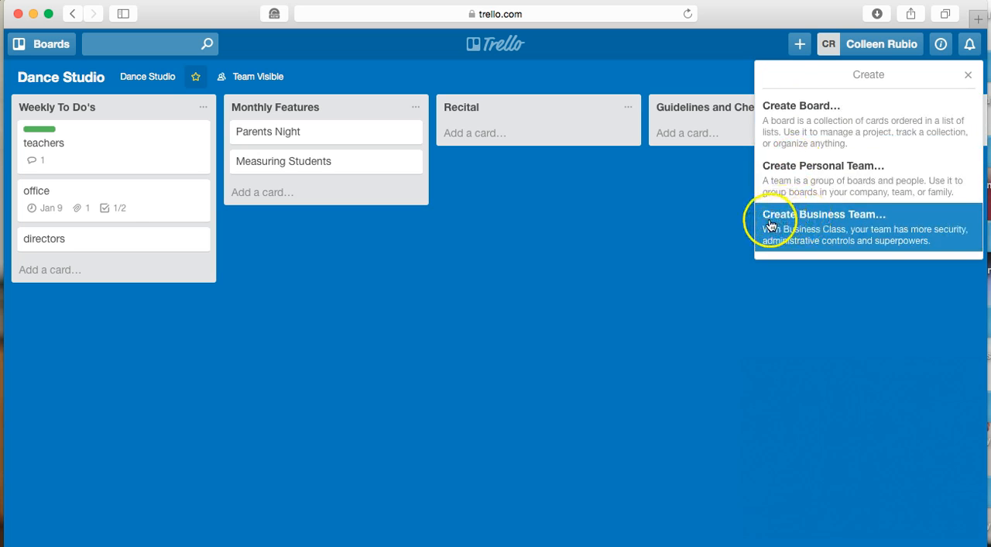
pyautogui.click(789, 183)
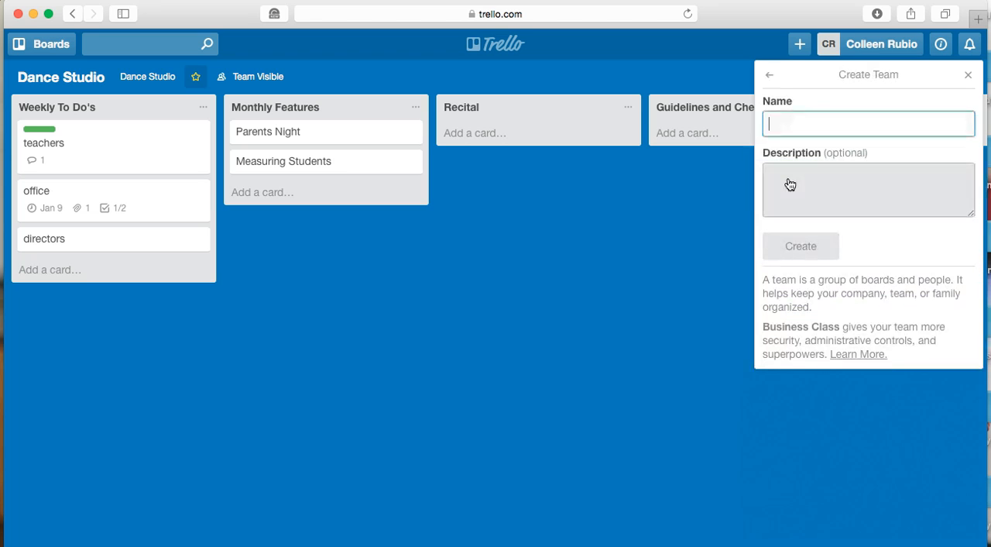
pyautogui.click(800, 123)
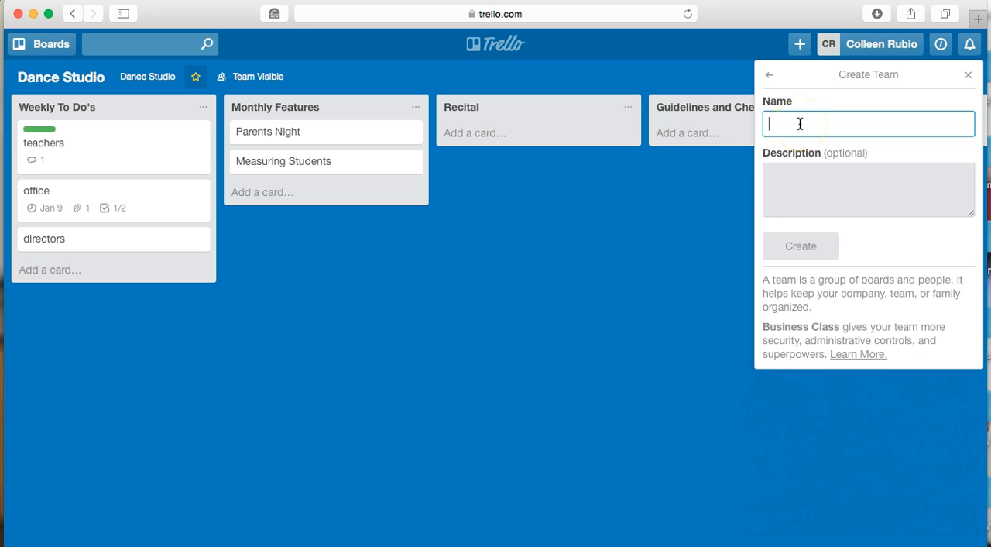
pyautogui.write('Dance Studio ')
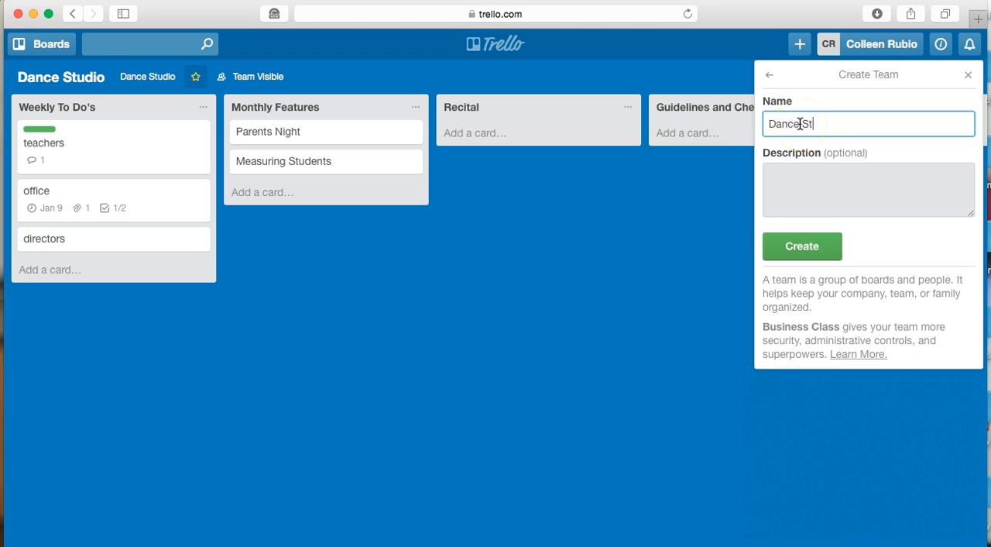
pyautogui.write('1')
pyautogui.click(802, 244)
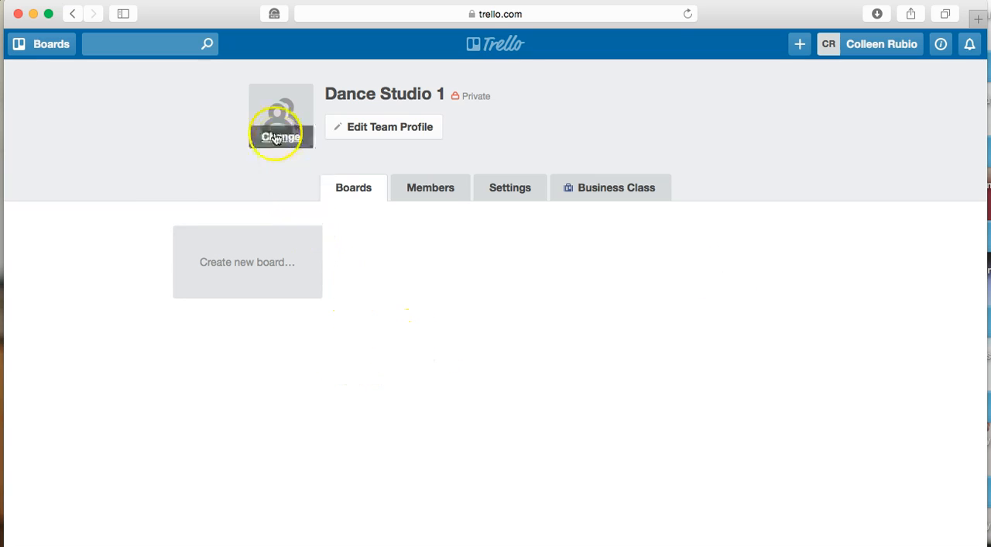
# Search the Dance Studio 1 team's member list for a person by first name
pyautogui.click(339, 136)
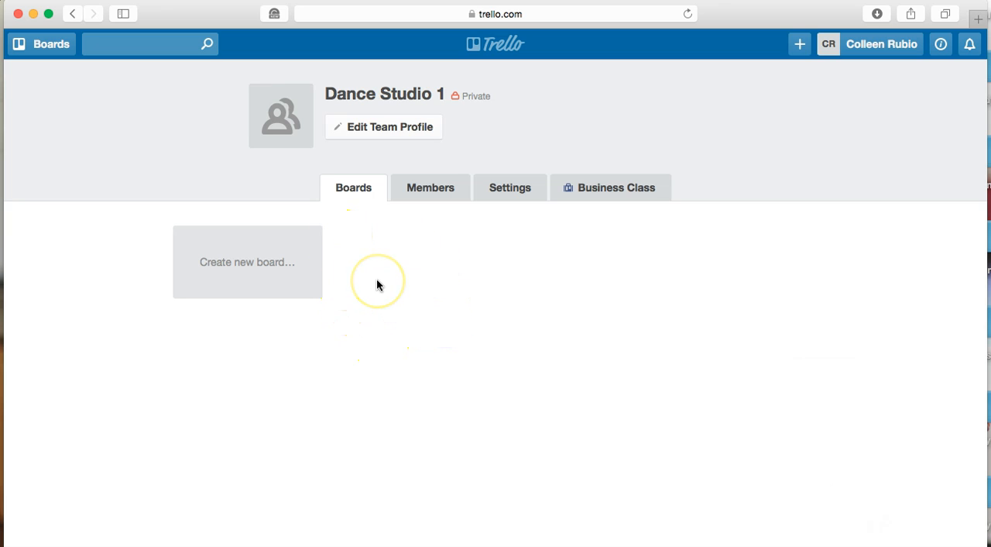
pyautogui.click(442, 199)
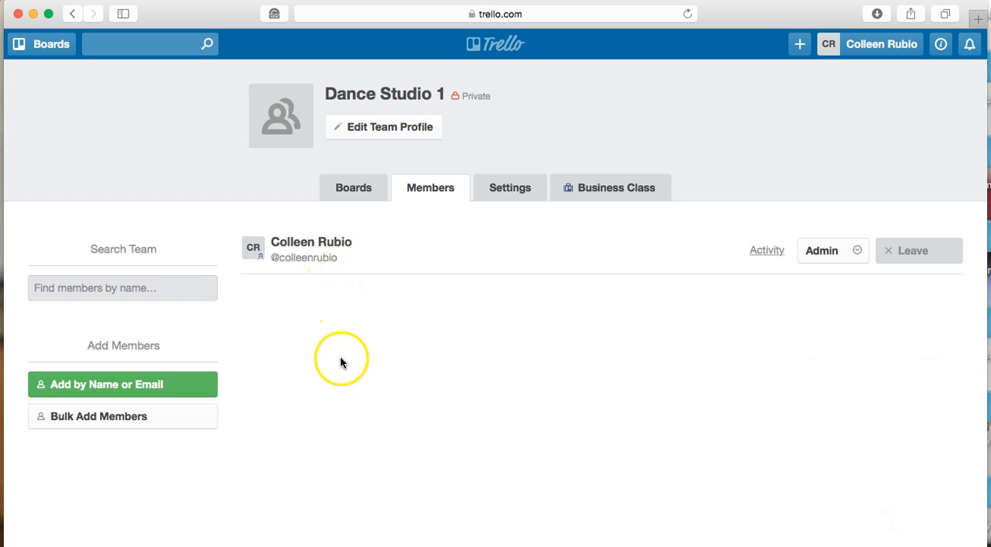
pyautogui.click(148, 287)
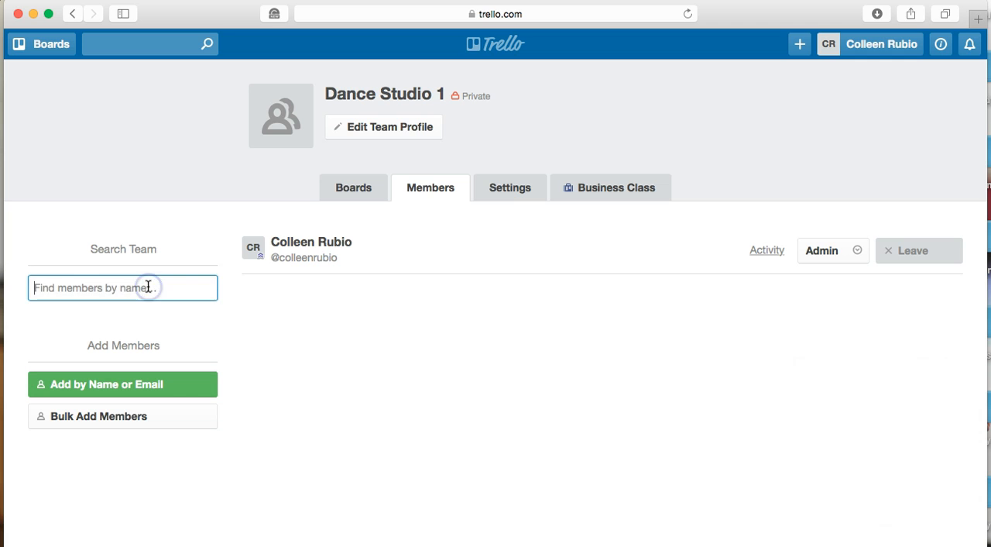
pyautogui.write('Meagan')
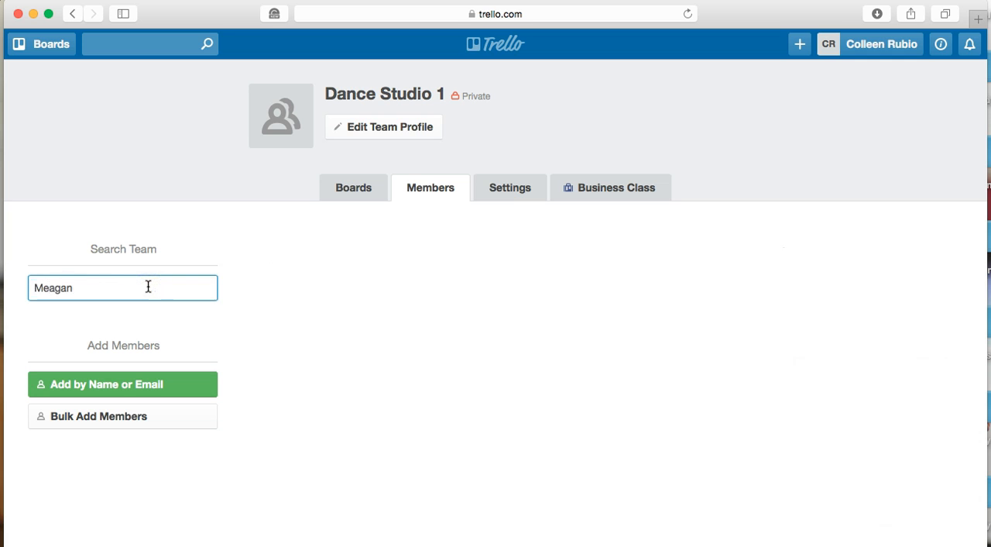
pyautogui.press('BackSpace')
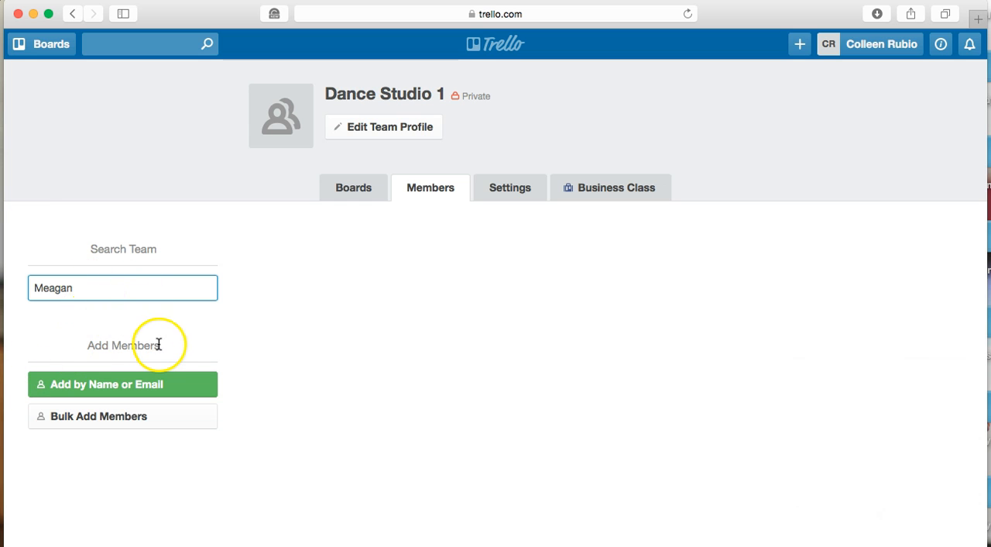
# Add a new member to the Dance Studio 1 team by searching their first name and picking the first match
pyautogui.click(97, 384)
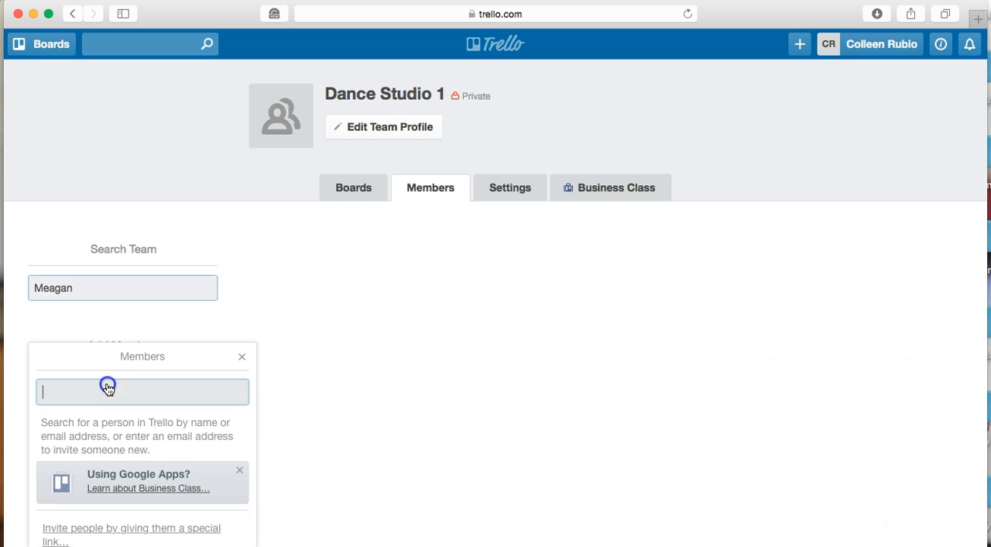
pyautogui.click(83, 397)
pyautogui.write('Meagan')
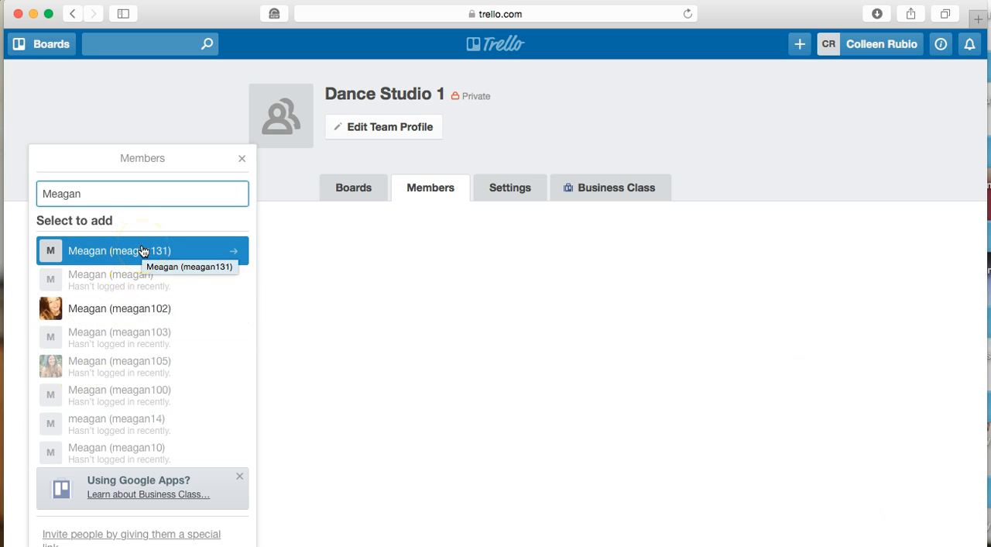
pyautogui.click(142, 250)
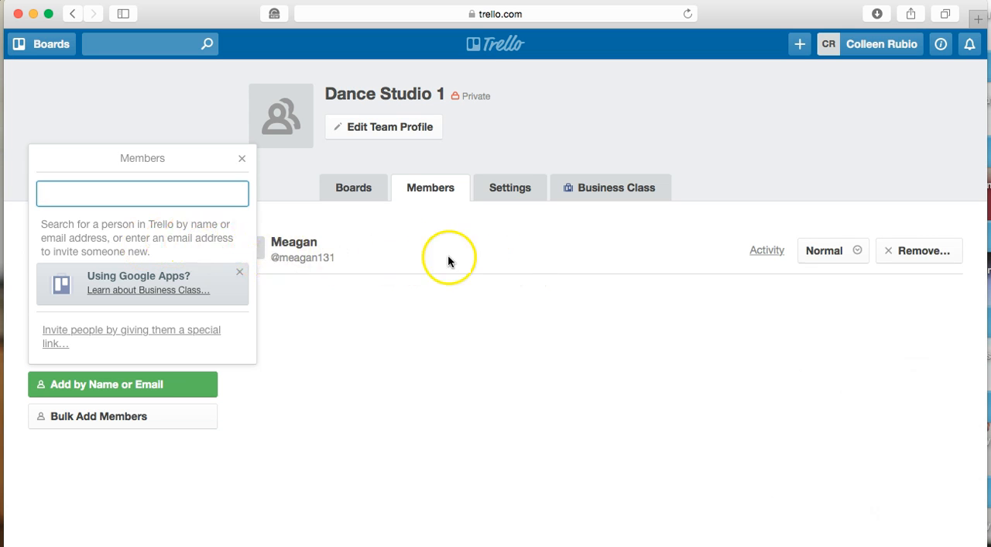
pyautogui.click(817, 250)
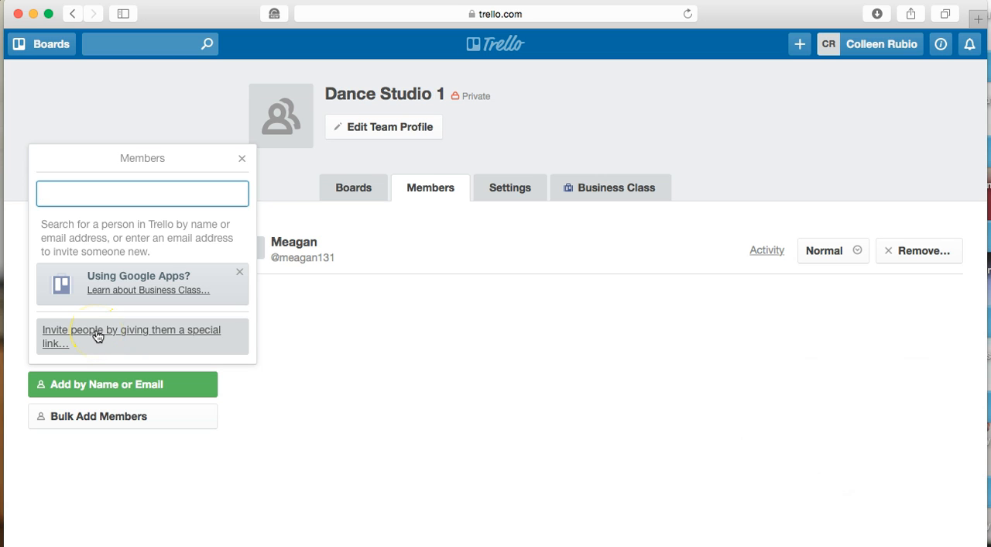
pyautogui.click(242, 161)
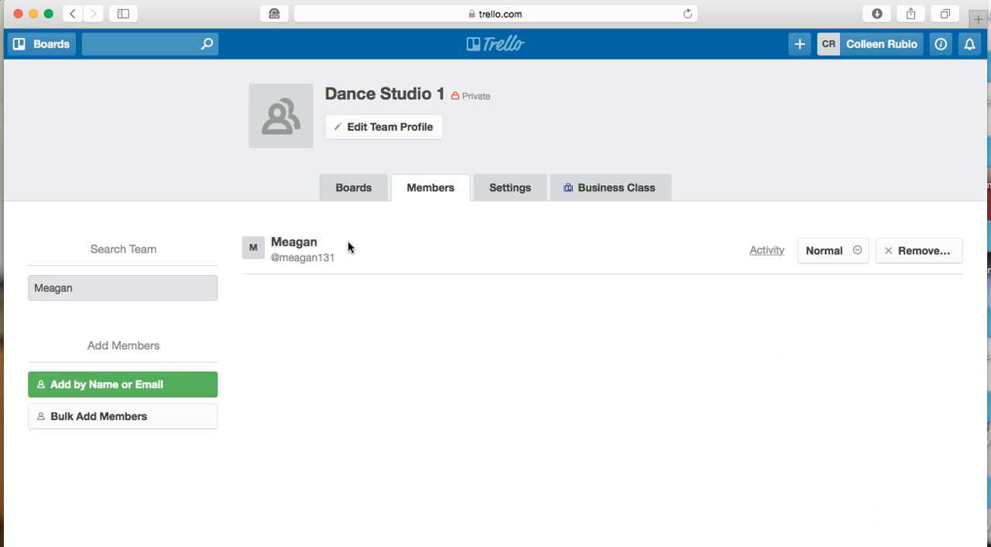
# Create a team-visible board titled "Dance Studio 1" and assign it to the Dance Studio 1 team
pyautogui.click(368, 192)
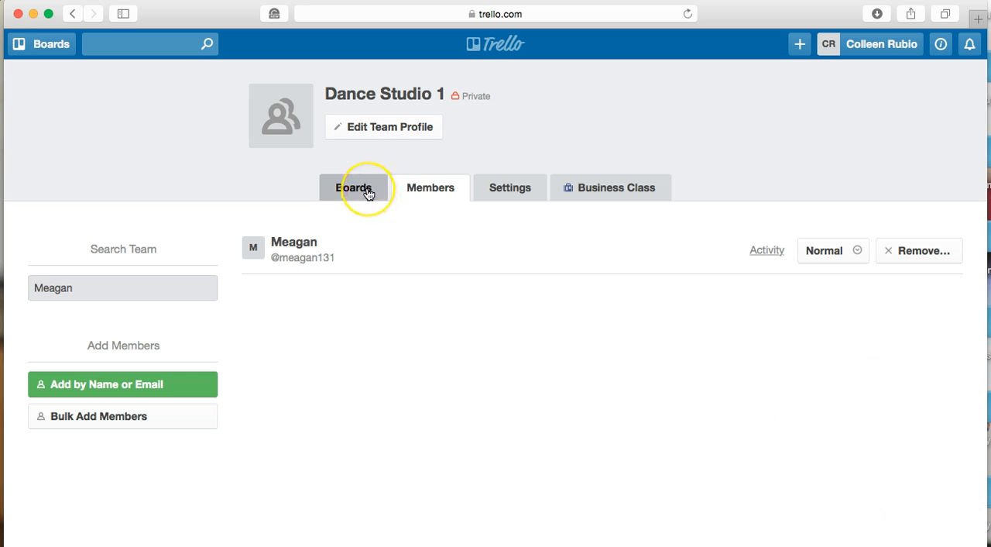
pyautogui.click(353, 192)
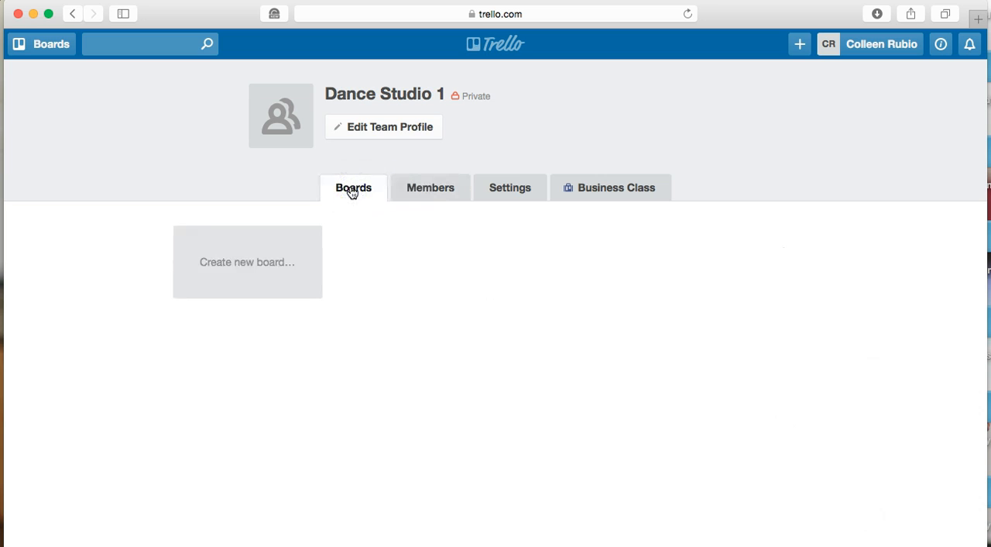
pyautogui.click(271, 258)
pyautogui.click(798, 45)
pyautogui.click(844, 113)
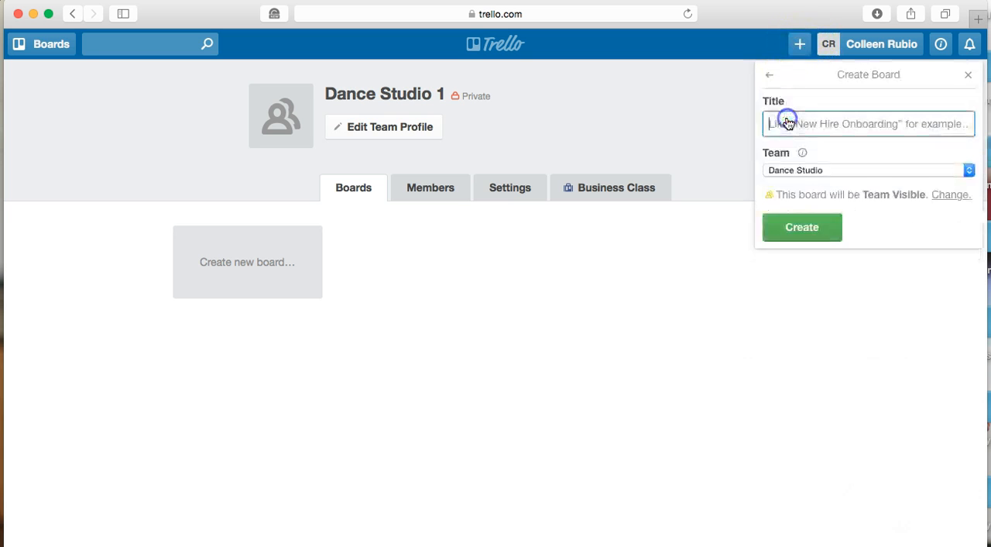
pyautogui.write('Dance Studio 1')
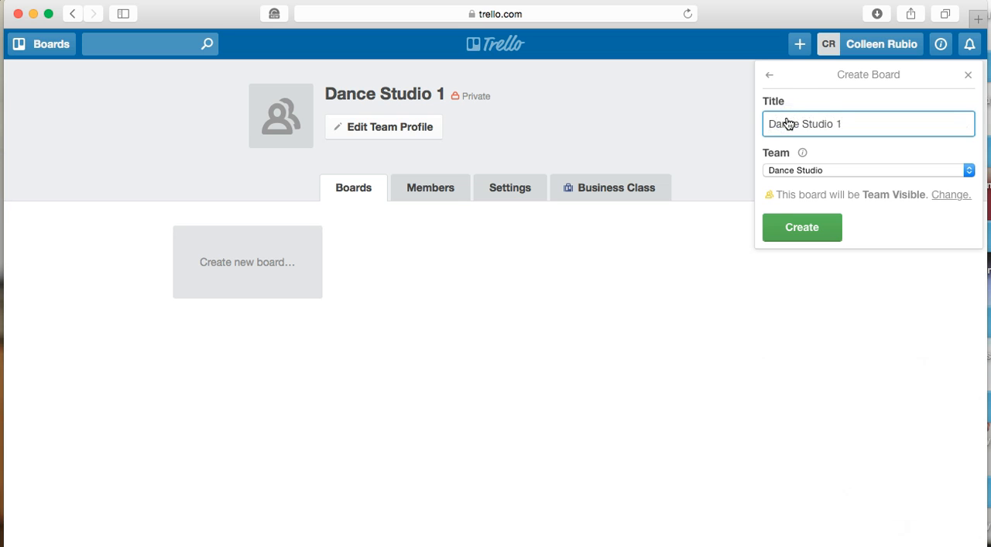
pyautogui.click(850, 171)
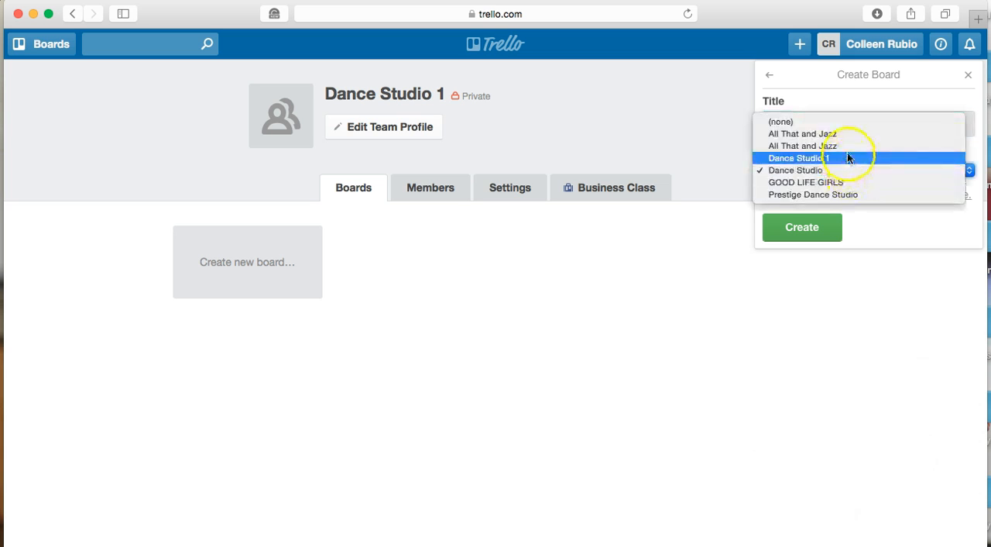
pyautogui.click(843, 165)
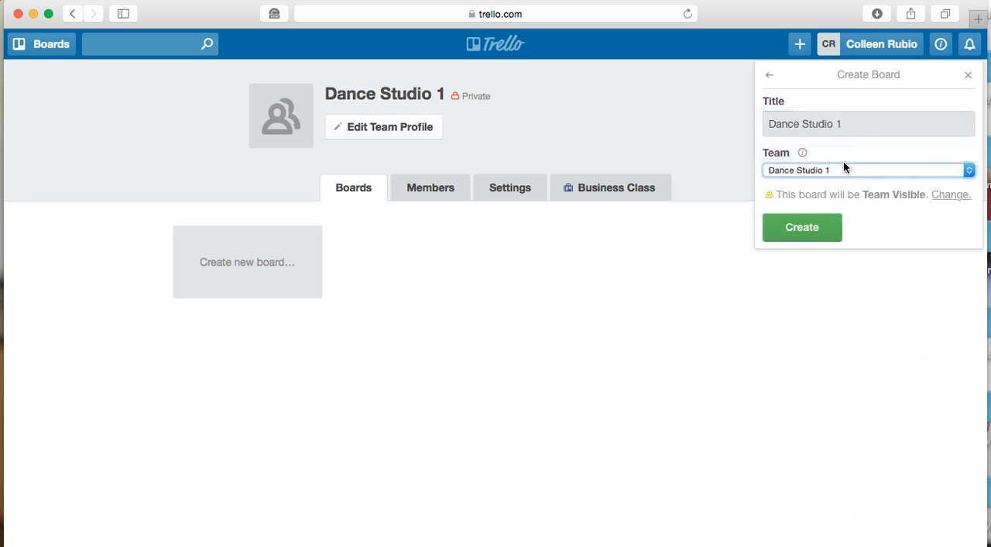
pyautogui.click(816, 223)
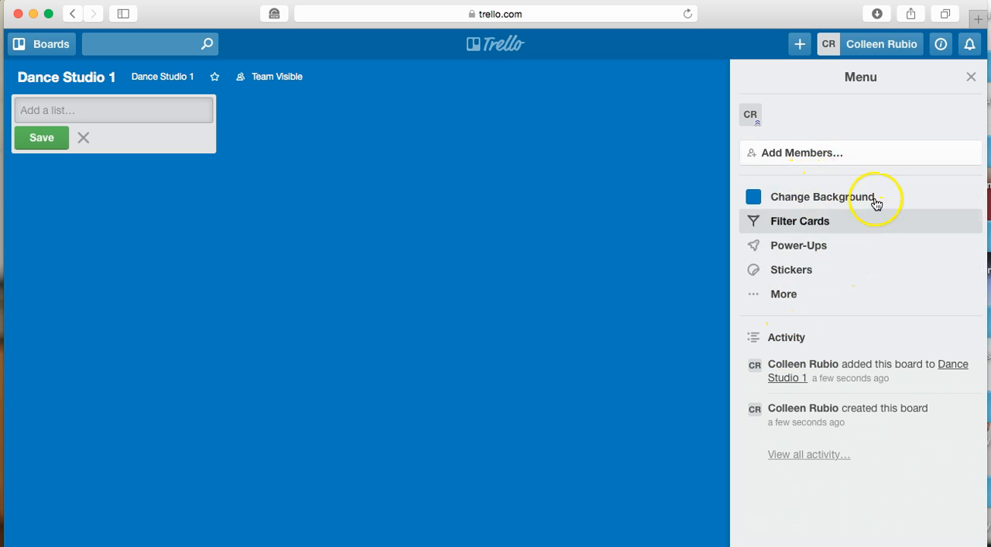
# Hide the board's side menu and star the Dance Studio 1 board
pyautogui.click(974, 85)
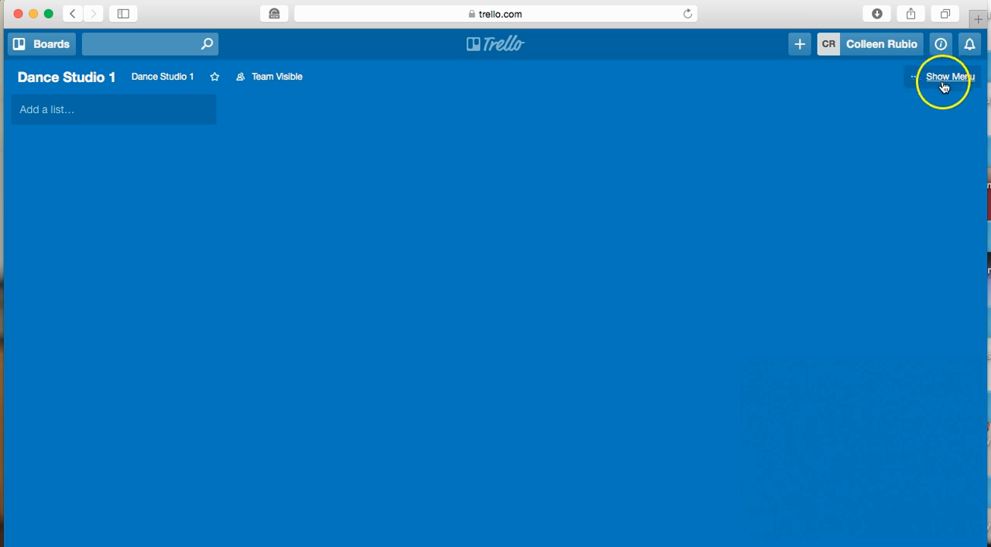
pyautogui.click(940, 83)
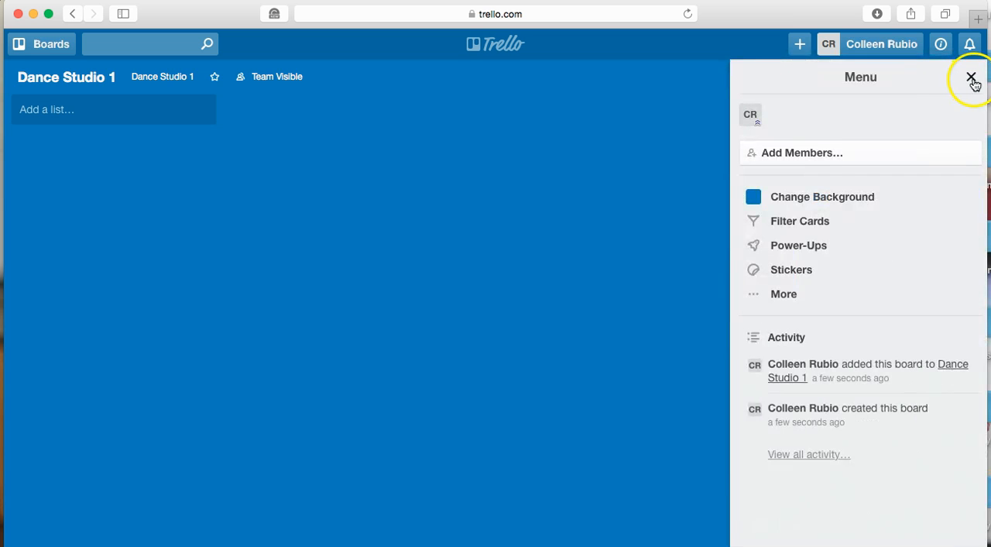
pyautogui.click(972, 84)
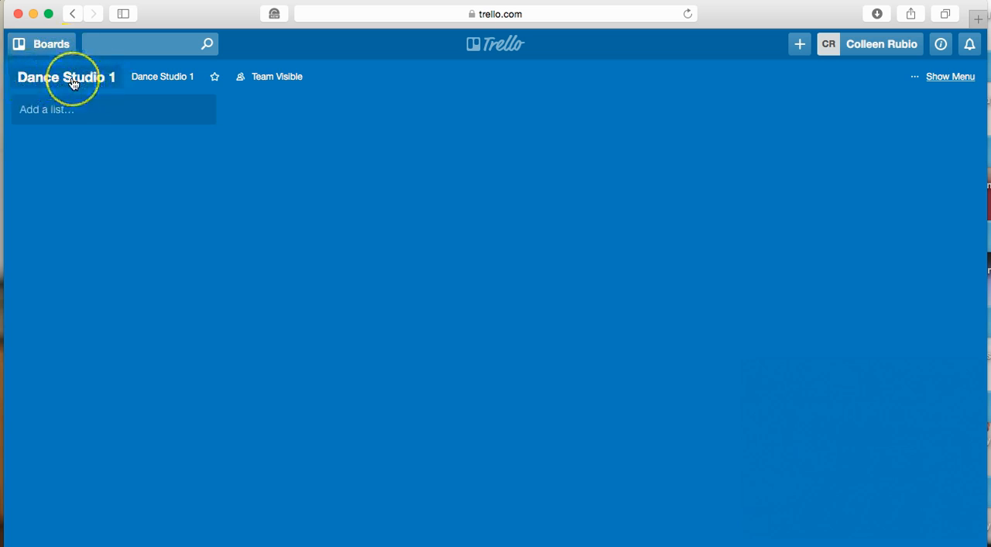
pyautogui.click(215, 79)
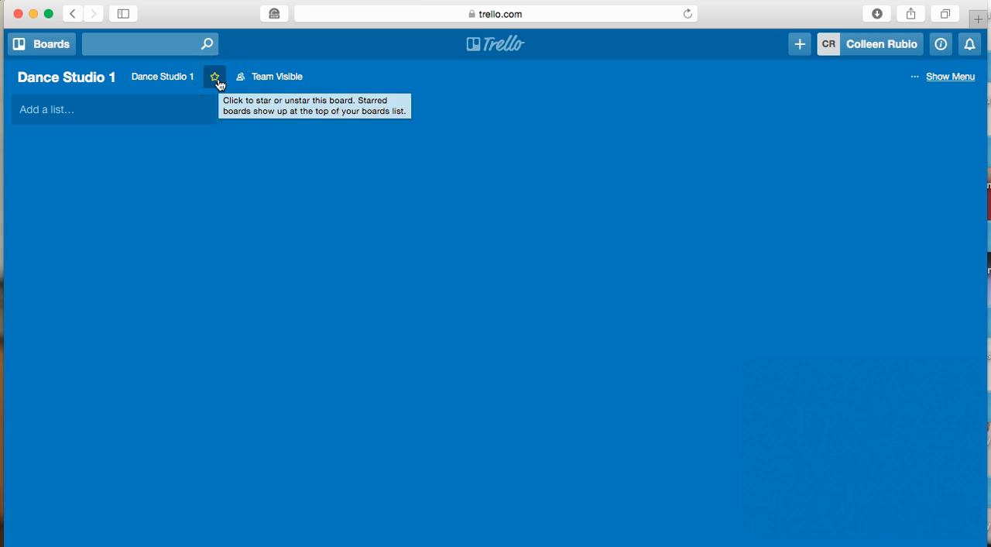
# Review the starred and recent boards in the boards list and return to the Dance Studio 1 board
pyautogui.click(35, 46)
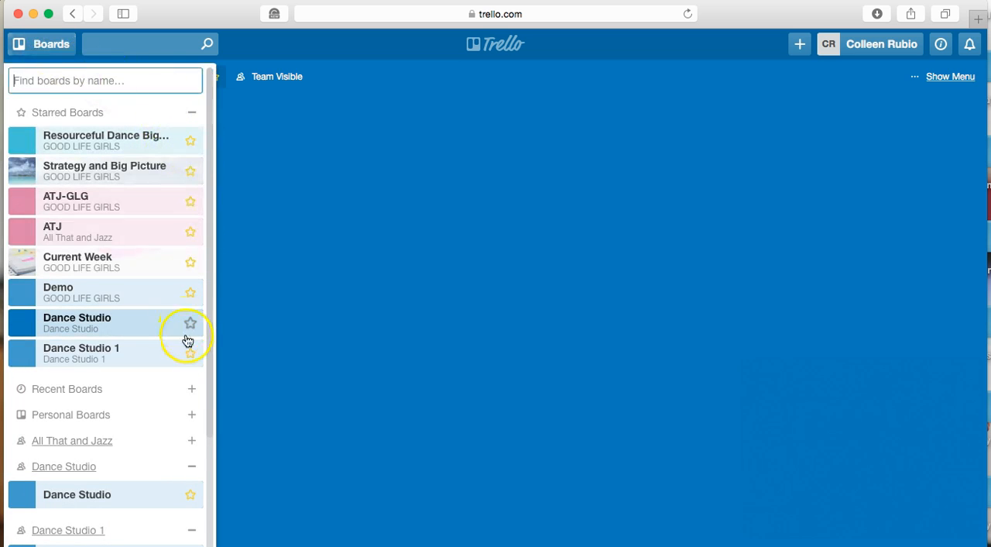
pyautogui.click(192, 389)
pyautogui.click(192, 389)
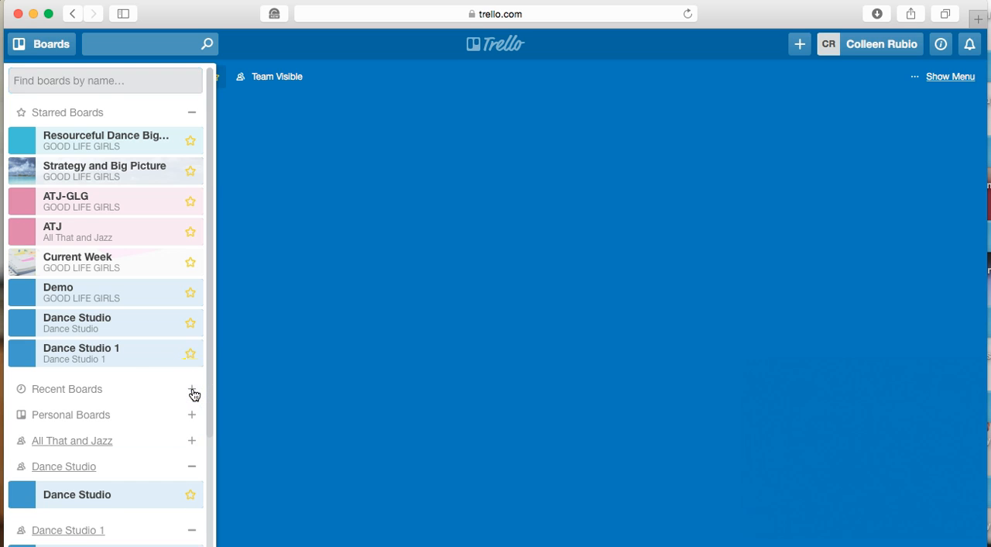
pyautogui.click(193, 389)
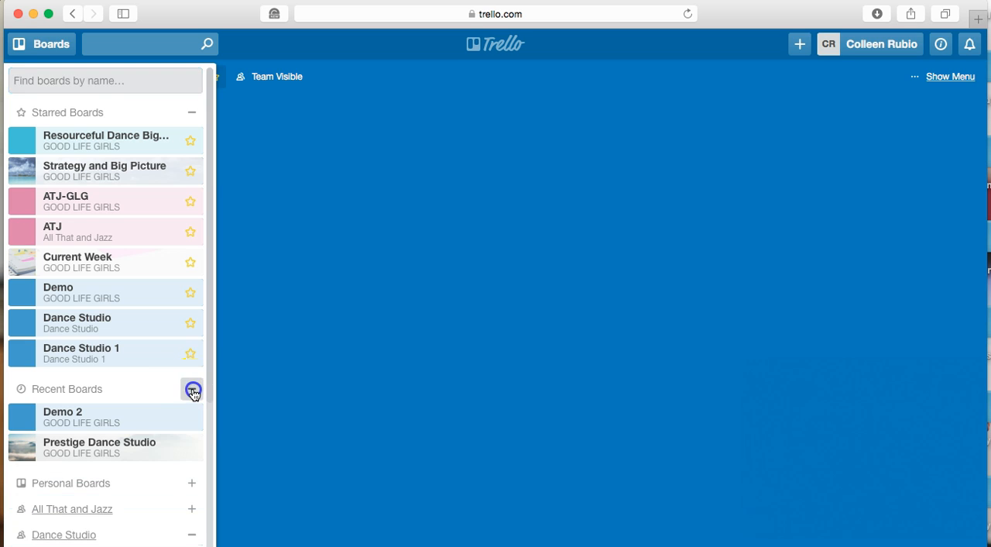
pyautogui.click(192, 390)
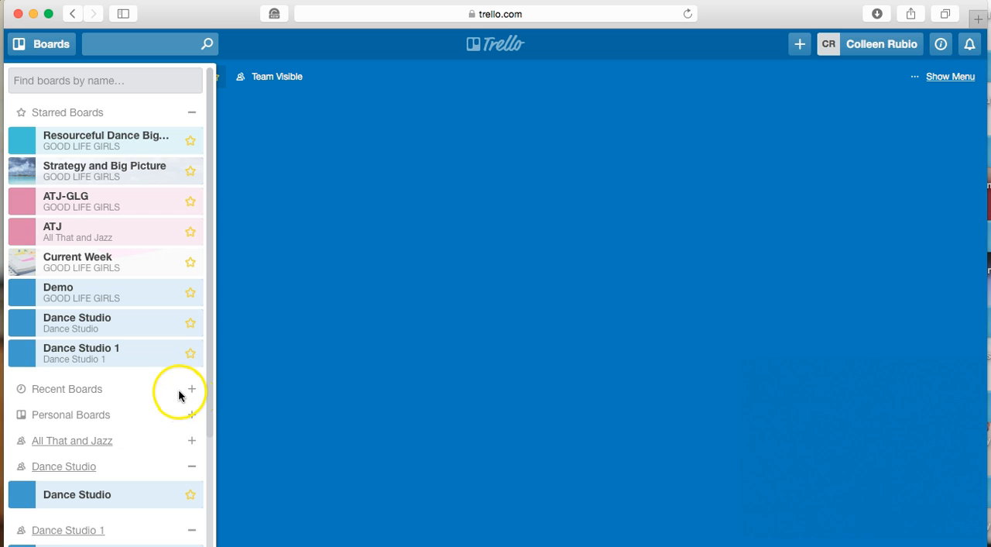
pyautogui.click(339, 343)
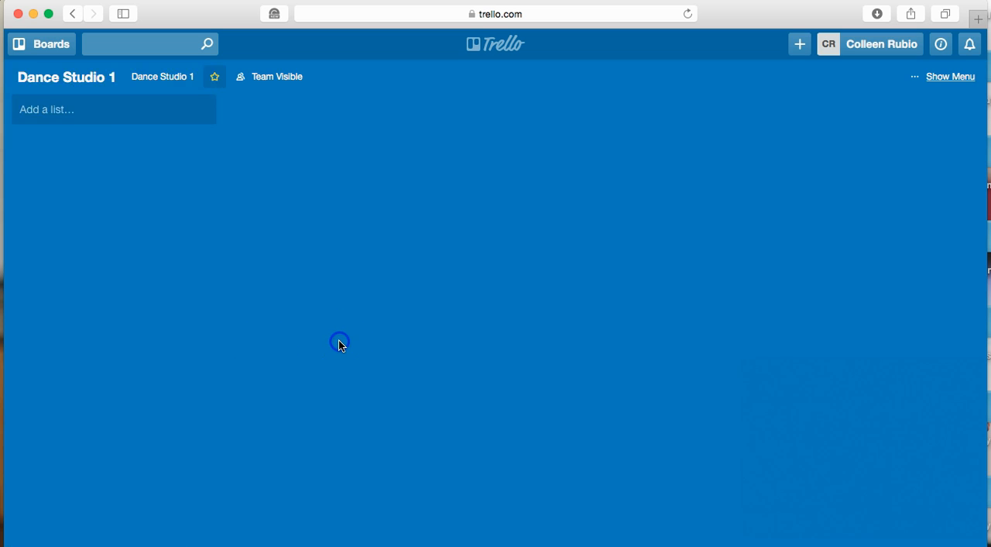
pyautogui.click(241, 309)
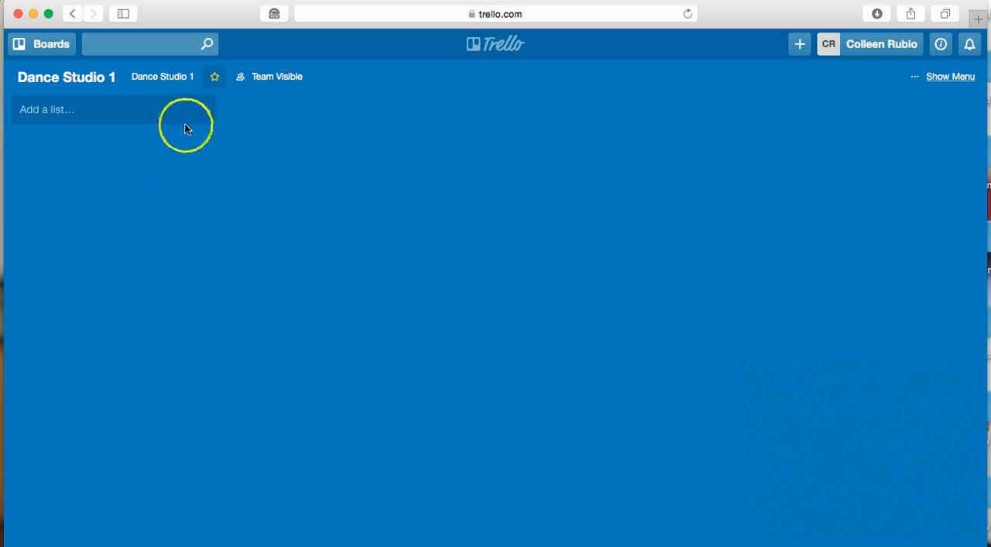
# Add a list named "Weekly To Do's" to the Dance Studio 1 board
pyautogui.click(164, 111)
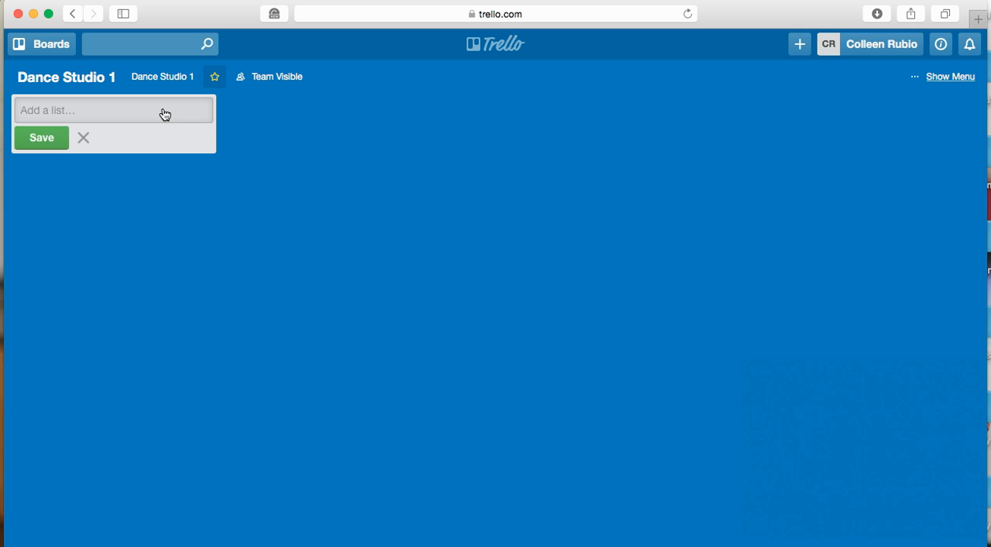
pyautogui.write("Weekly To Do's")
pyautogui.press('Return')
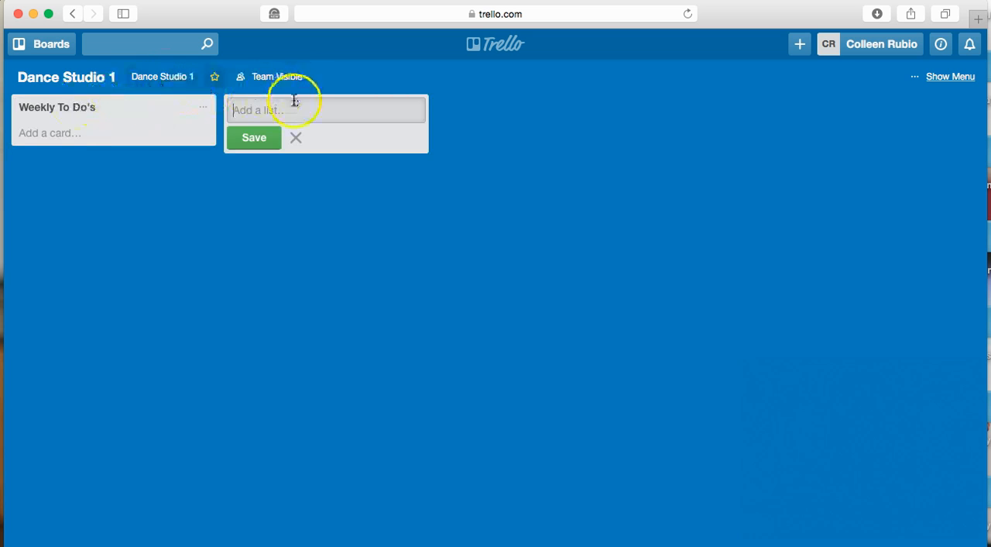
# Add a list named "Monthly Features" to the Dance Studio 1 board
pyautogui.write('Mon')
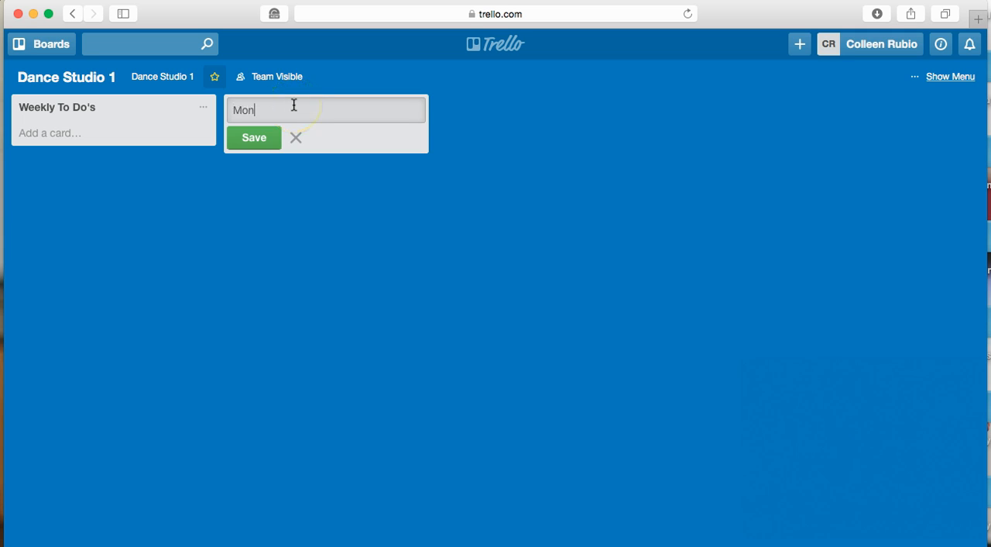
pyautogui.write('thly Featur')
pyautogui.press('BackSpace')
pyautogui.press('BackSpace')
pyautogui.press('BackSpace')
pyautogui.write('tures')
pyautogui.press('Return')
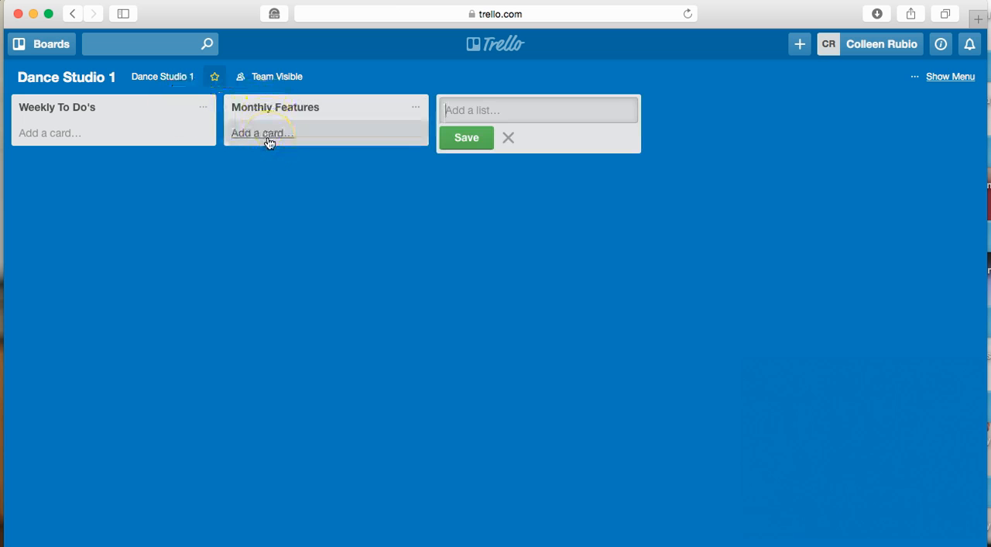
pyautogui.click(279, 136)
pyautogui.click(288, 139)
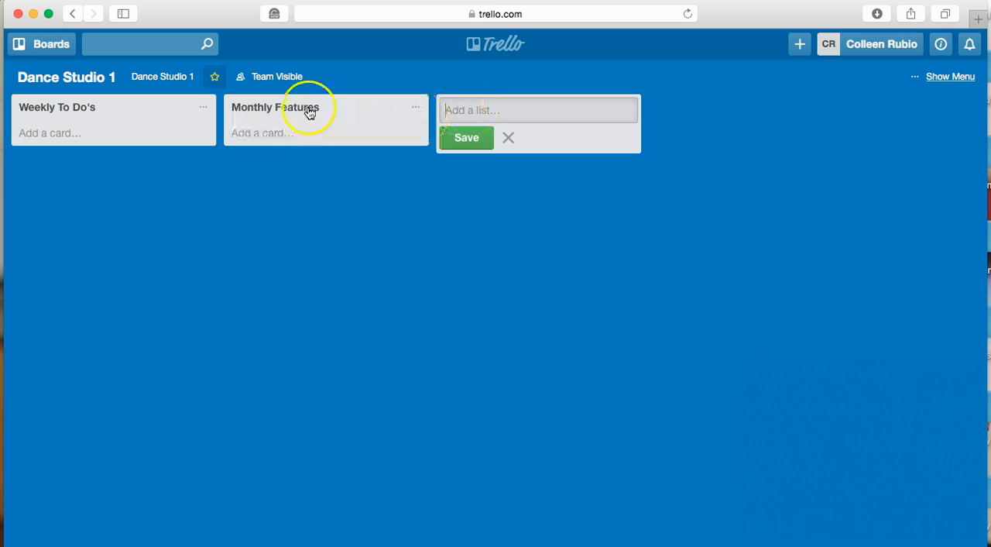
# Add two more lists to the board, named "Recital" and "Summer Dance"
pyautogui.click(503, 114)
pyautogui.write('Recital')
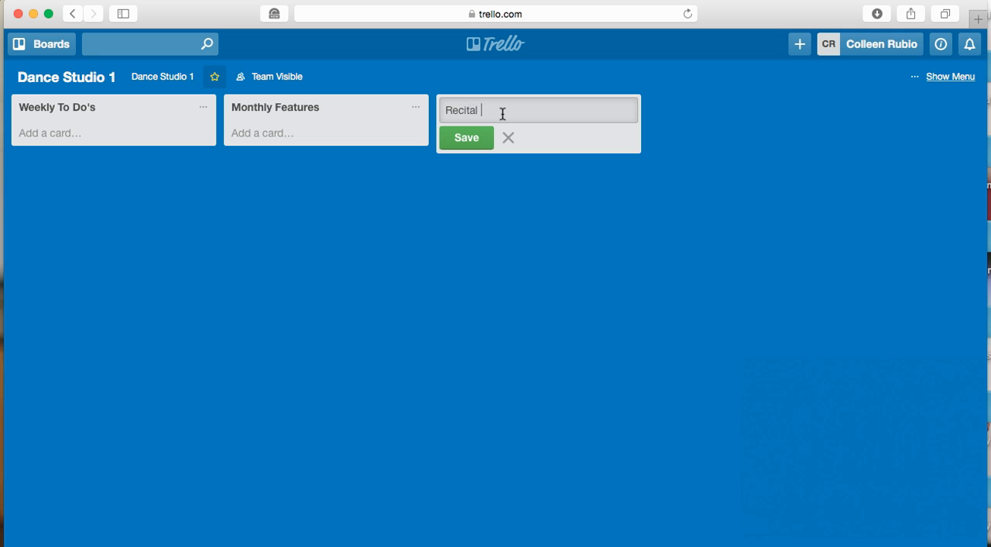
pyautogui.press('Return')
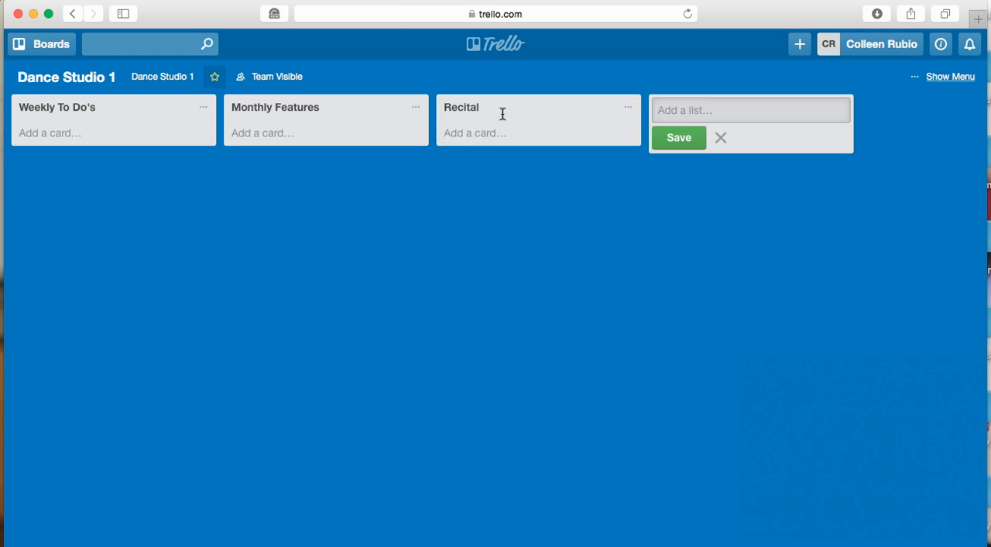
pyautogui.write('Summer Dance')
pyautogui.press('Return')
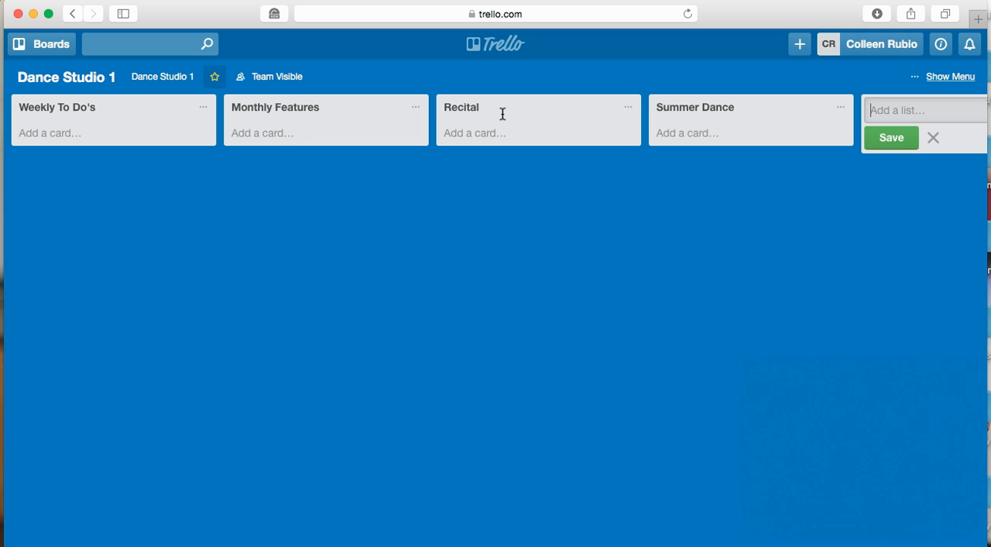
# Add a "Checklists and Guidelines" list and a "Forms" list to the end of the board
pyautogui.write('Checklists and Guidelines')
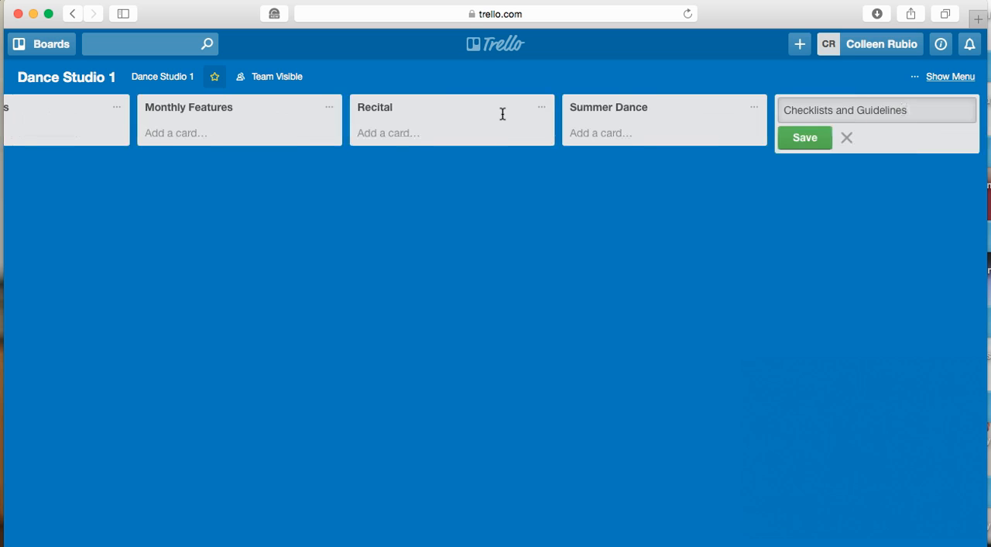
pyautogui.press('Return')
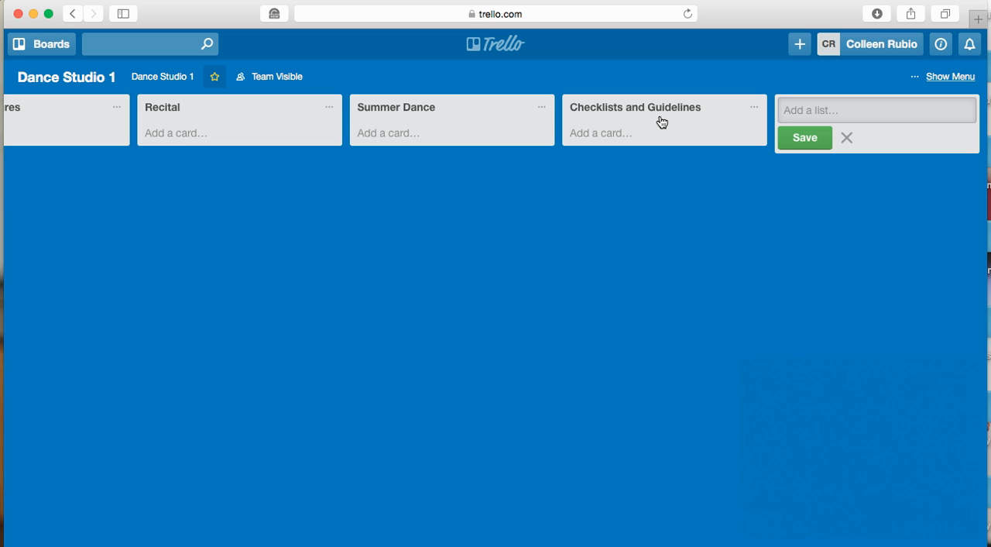
pyautogui.click(781, 116)
pyautogui.write('Forms')
pyautogui.press('Return')
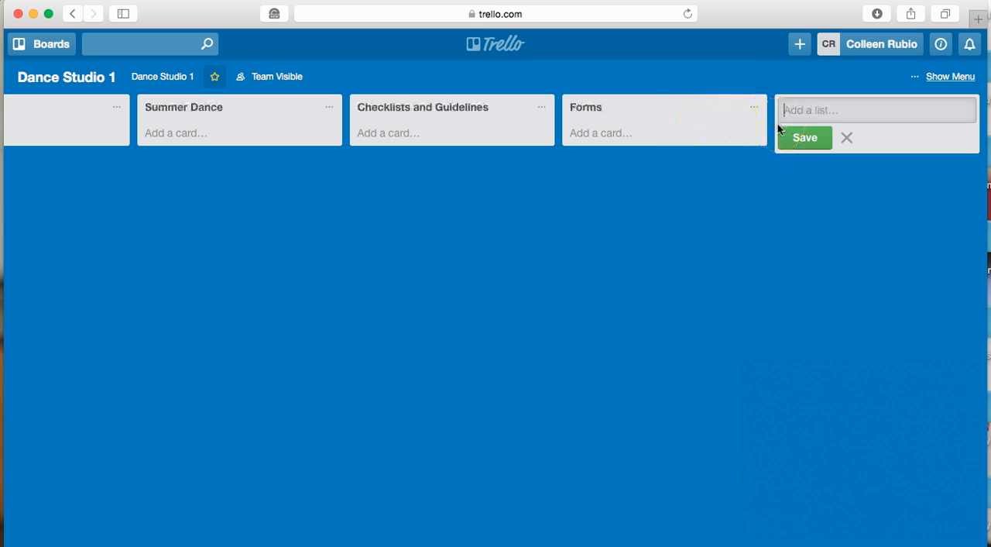
# Reorder the lists so that Forms comes directly before Checklists and Guidelines
pyautogui.click(630, 109)
pyautogui.moveTo(630, 108); pyautogui.dragTo(486, 114)
pyautogui.moveTo(414, 109); pyautogui.dragTo(646, 109)
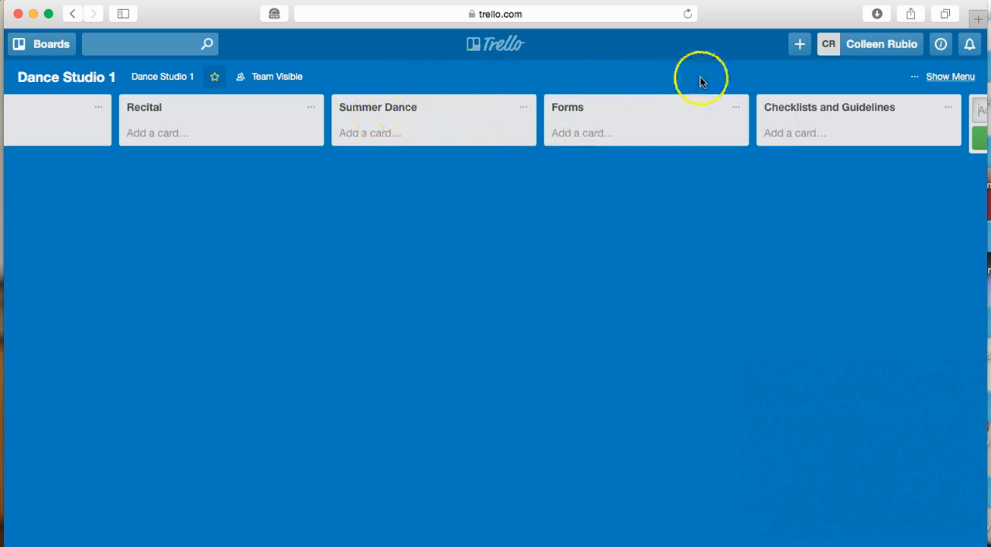
# Add the cards "Teachers", "Office" and "Directors" to the Weekly To Do's list and move Teachers below Office
pyautogui.hscroll(-6, 442, 256)
pyautogui.hscroll(-3, 556, 226)
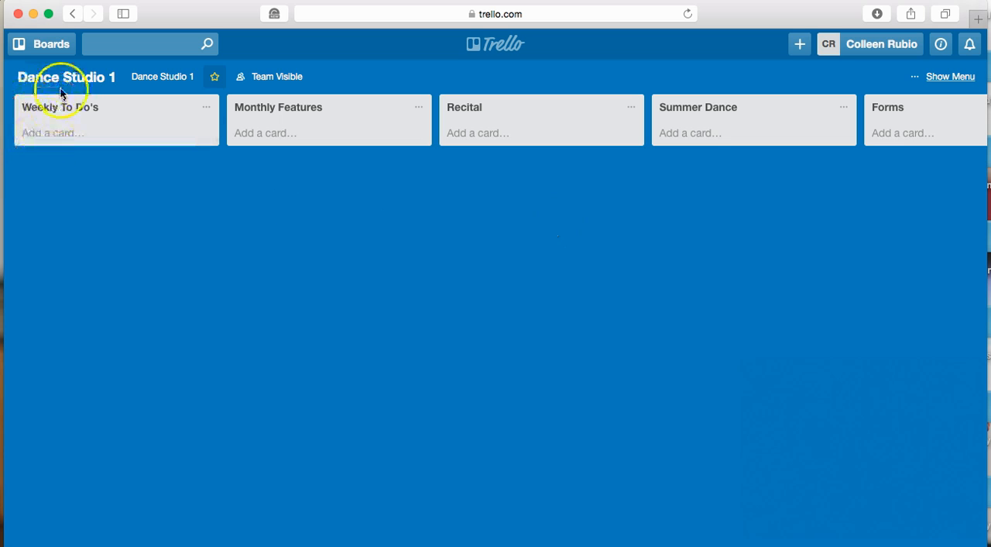
pyautogui.click(74, 141)
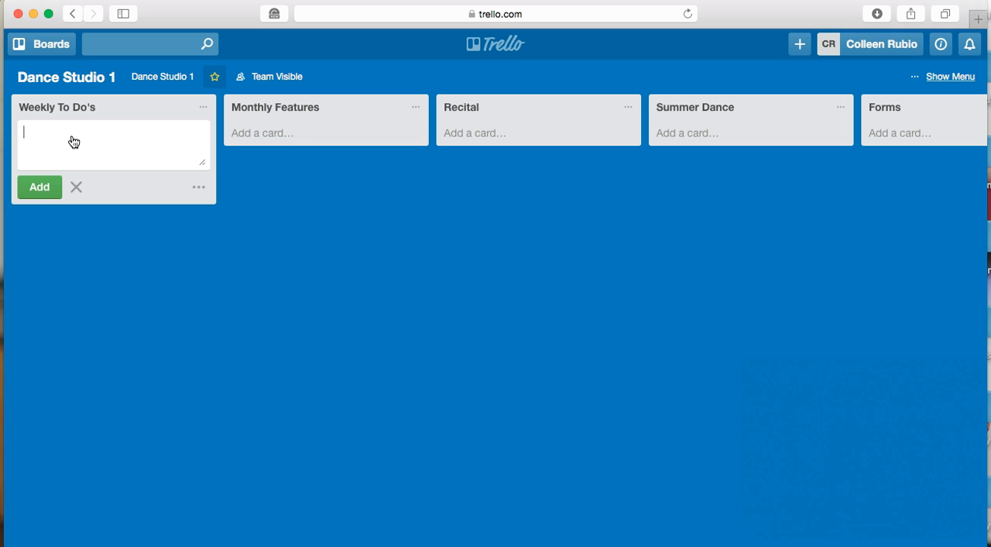
pyautogui.write('Teachers')
pyautogui.press('Return')
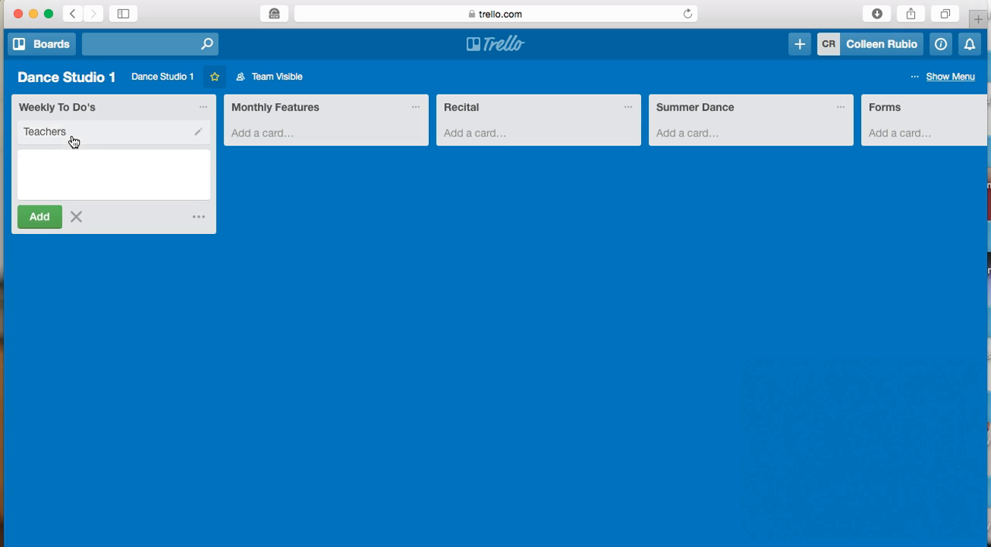
pyautogui.write('Office')
pyautogui.press('Return')
pyautogui.write('D')
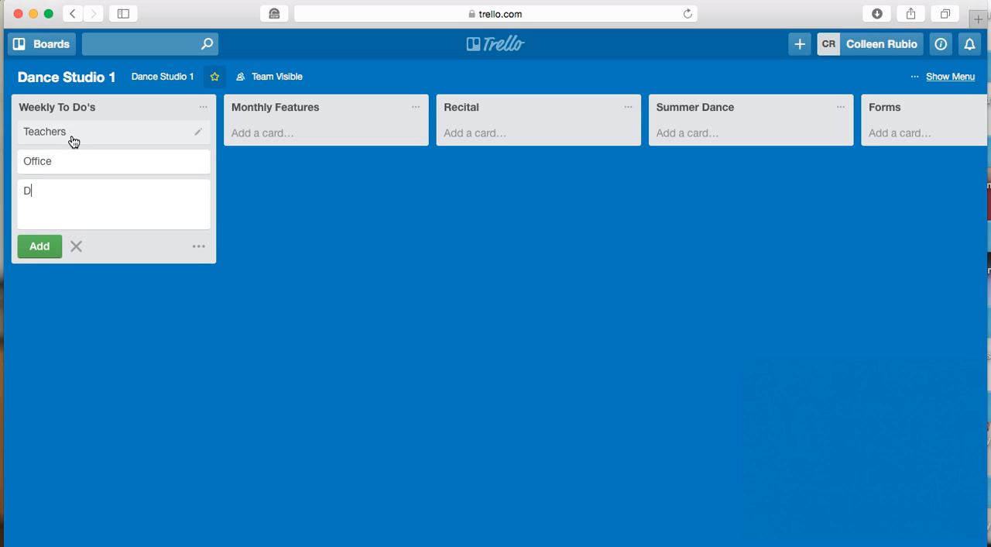
pyautogui.write('irectors')
pyautogui.press('Return')
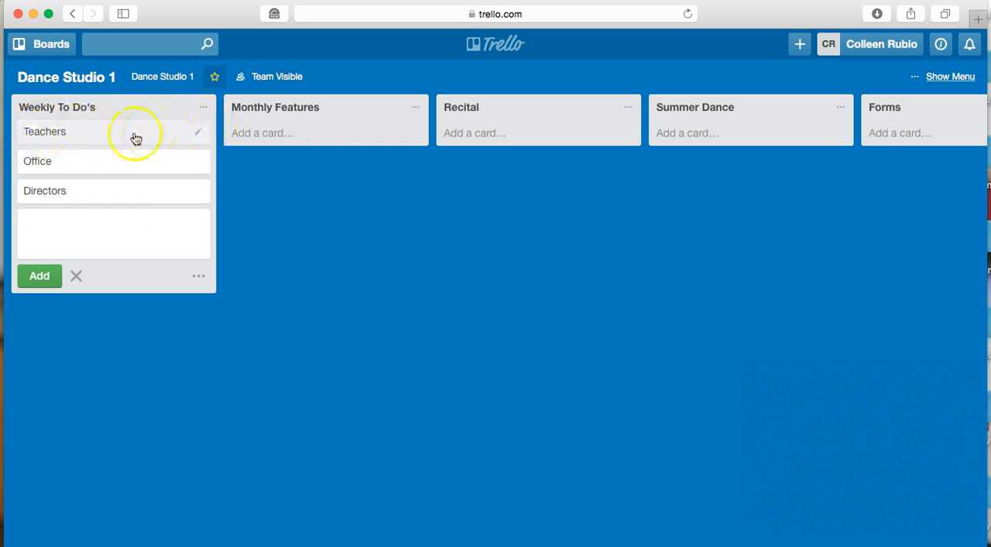
pyautogui.moveTo(121, 139)
pyautogui.mouseDown()
pyautogui.moveTo(117, 210)
pyautogui.moveTo(111, 120)
pyautogui.moveTo(120, 198)
pyautogui.moveTo(121, 127)
pyautogui.moveTo(299, 120)
pyautogui.moveTo(337, 140)
pyautogui.moveTo(137, 148)
pyautogui.moveTo(123, 163)
pyautogui.mouseUp()
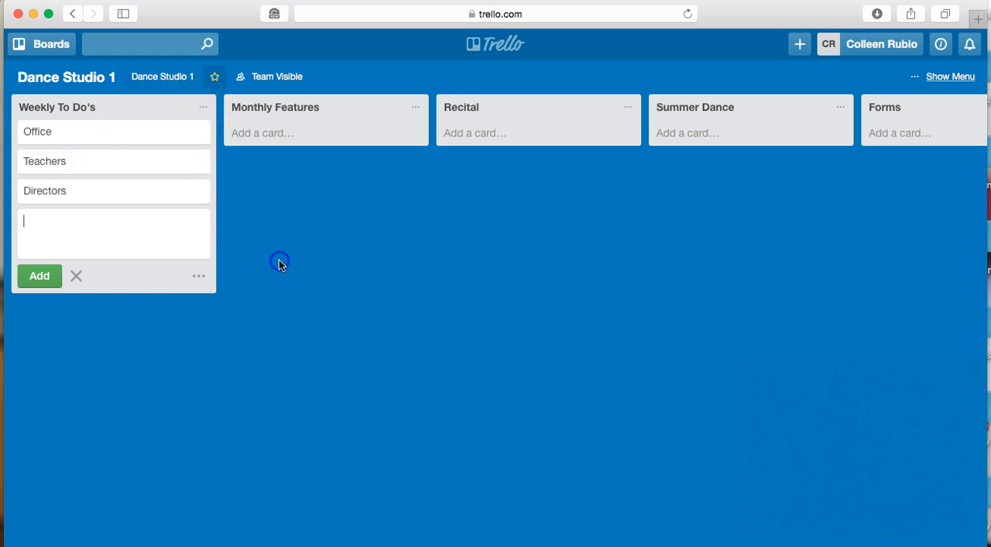
pyautogui.click(75, 277)
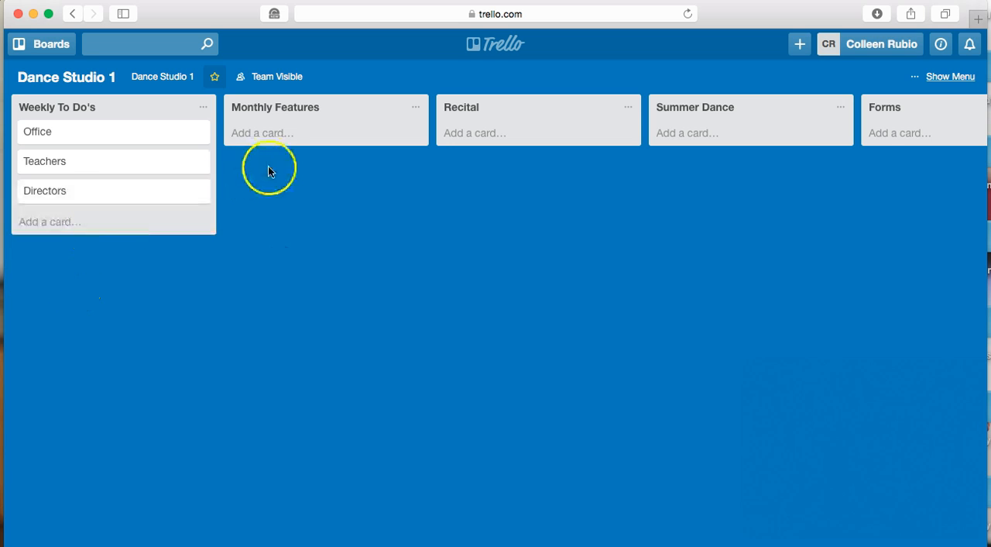
# Add the cards "Parents Nigh Out" and "Measure Students" to the Monthly Features list
pyautogui.click(274, 143)
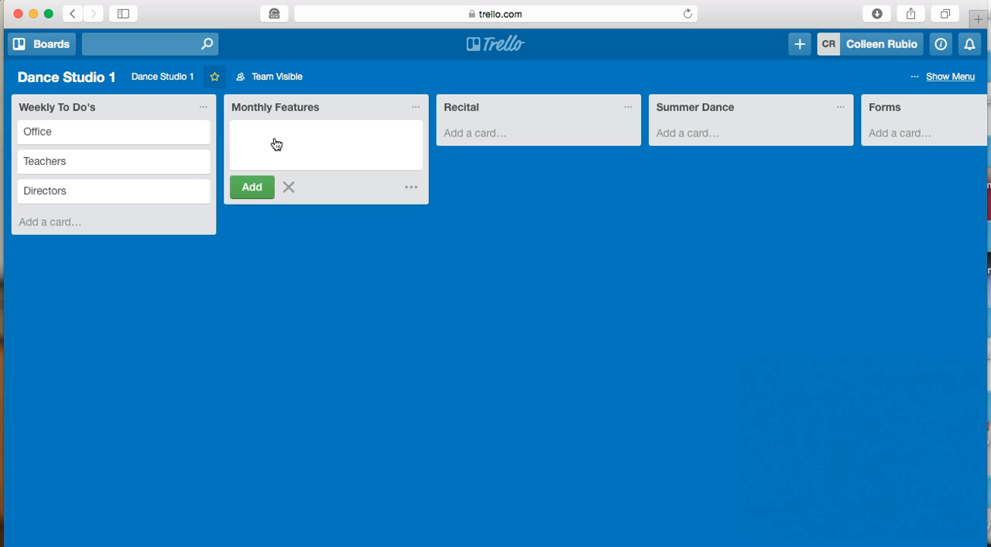
pyautogui.write('Parents Nigh Out')
pyautogui.press('BackSpace')
pyautogui.press('BackSpace')
pyautogui.write('ut')
pyautogui.press('Return')
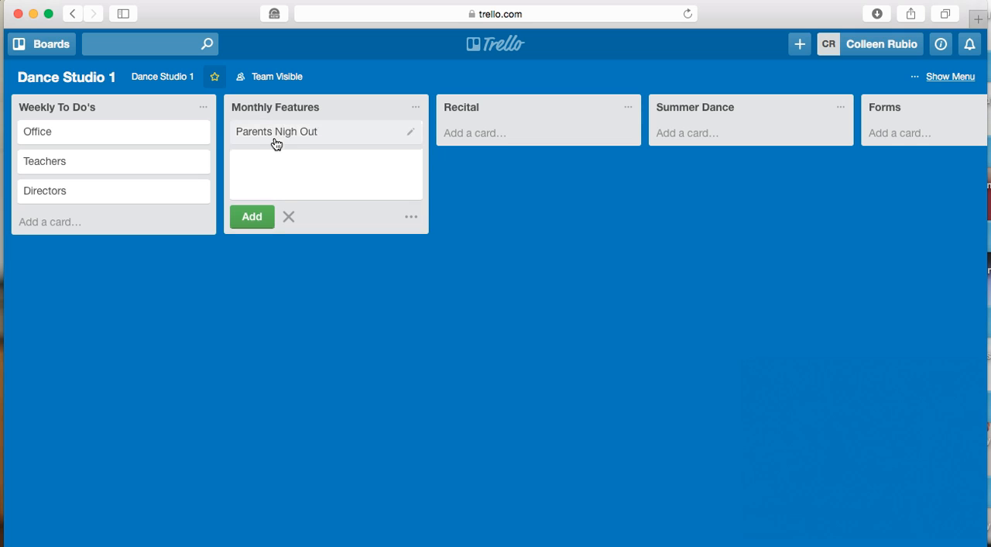
pyautogui.write('Measure Students')
pyautogui.press('Return')
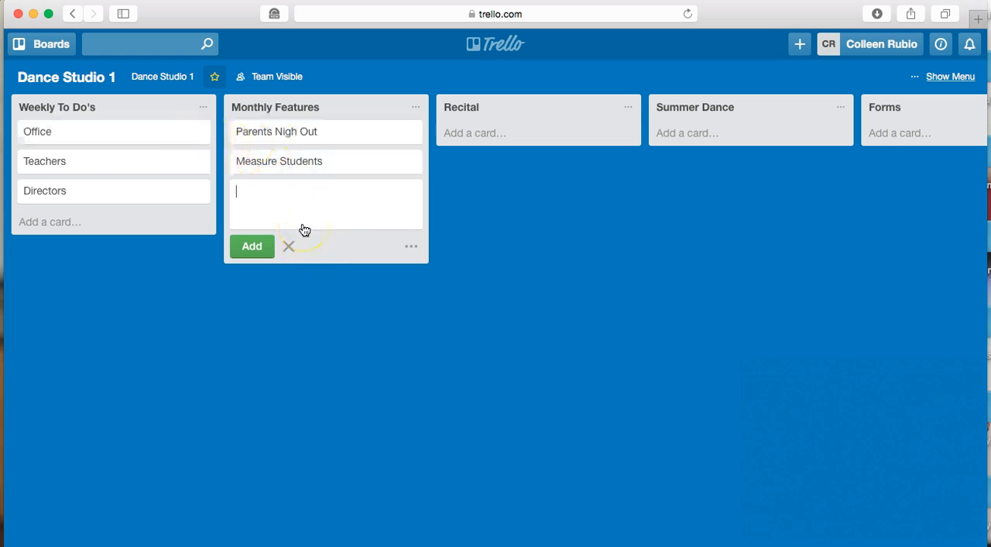
pyautogui.click(289, 245)
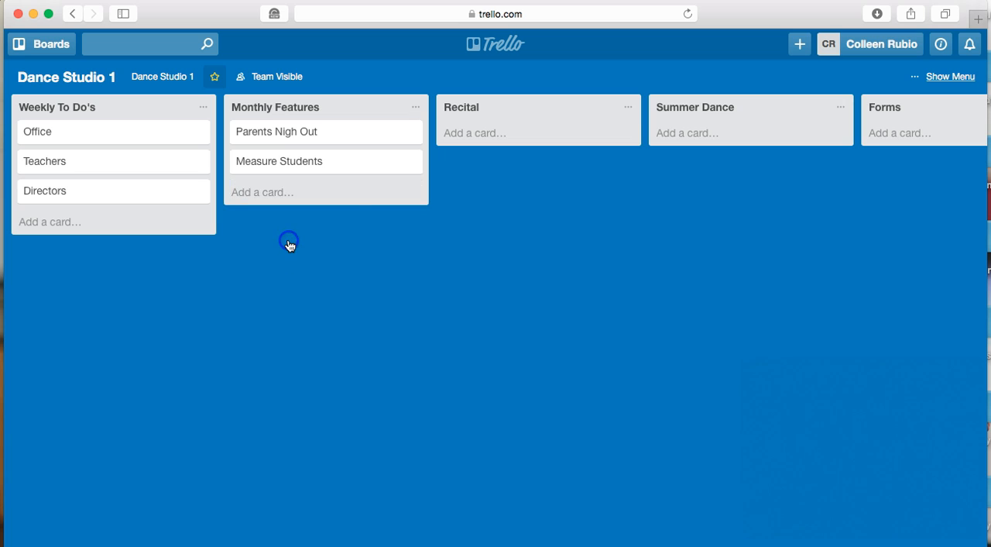
# Add the cards "Costumes" and "Volunteers" to the Recital list
pyautogui.click(503, 133)
pyautogui.write('Co')
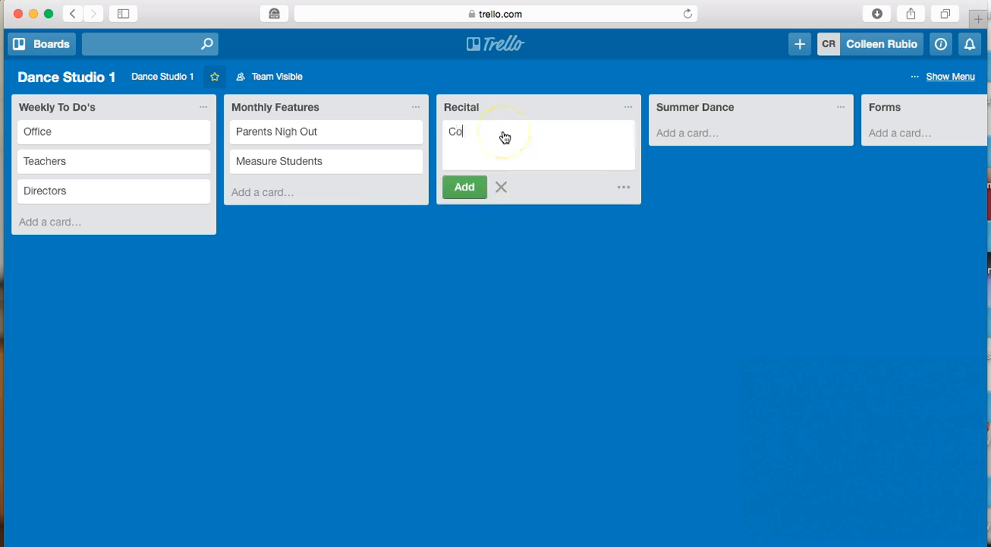
pyautogui.write('stumes')
pyautogui.press('Return')
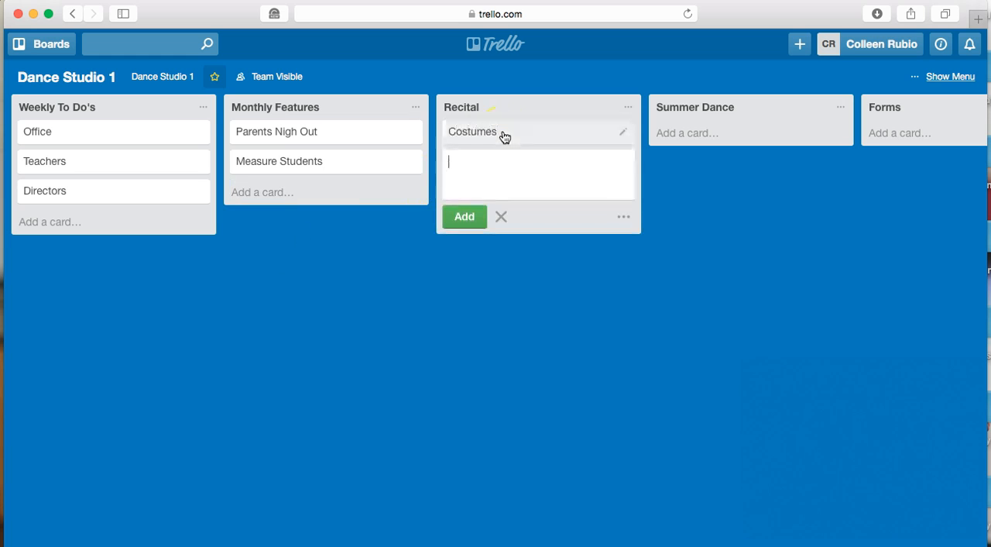
pyautogui.write('Volunteers')
pyautogui.press('Return')
pyautogui.click(481, 92)
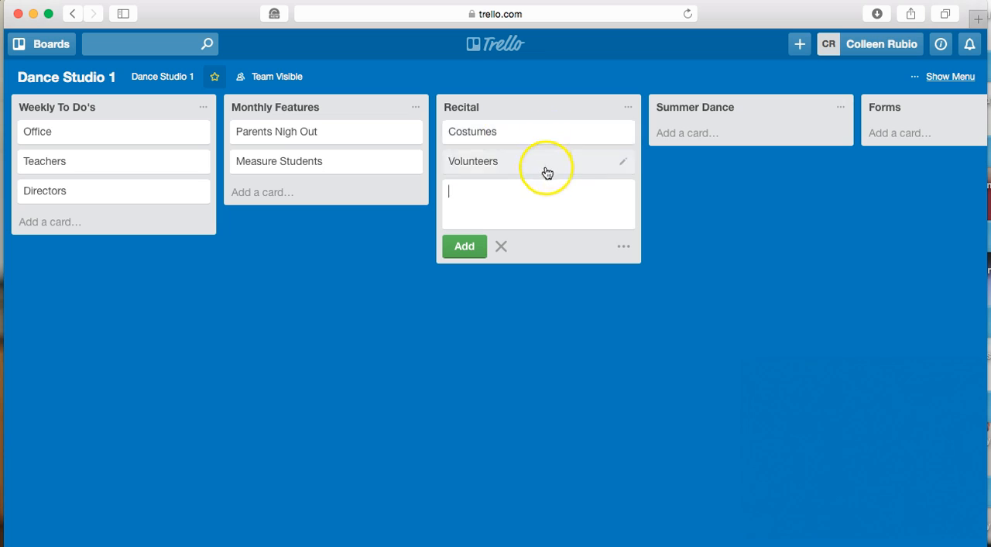
# Add a card named "Workshops" to the Summer Dance list
pyautogui.click(728, 132)
pyautogui.write('WEork')
pyautogui.press('BackSpace')
pyautogui.press('BackSpace')
pyautogui.press('BackSpace')
pyautogui.press('BackSpace')
pyautogui.write('orkshops')
pyautogui.press('Return')
# Add the cards "Camps", "Schedule" and "teachers" to the Summer Dance list and finish adding cards
pyautogui.write('Camps')
pyautogui.press('Return')
pyautogui.write('Schedule')
pyautogui.press('Return')
pyautogui.write('teachers')
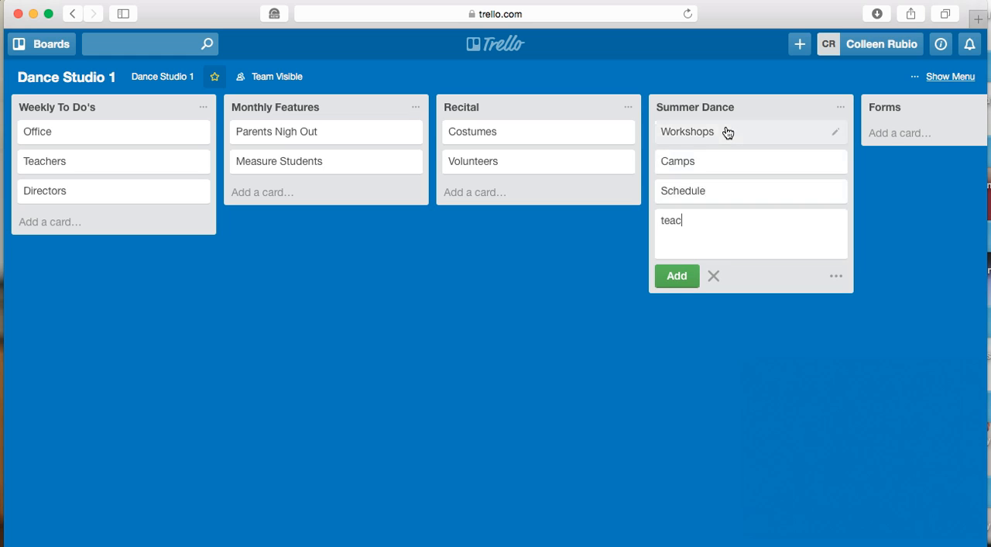
pyautogui.press('Return')
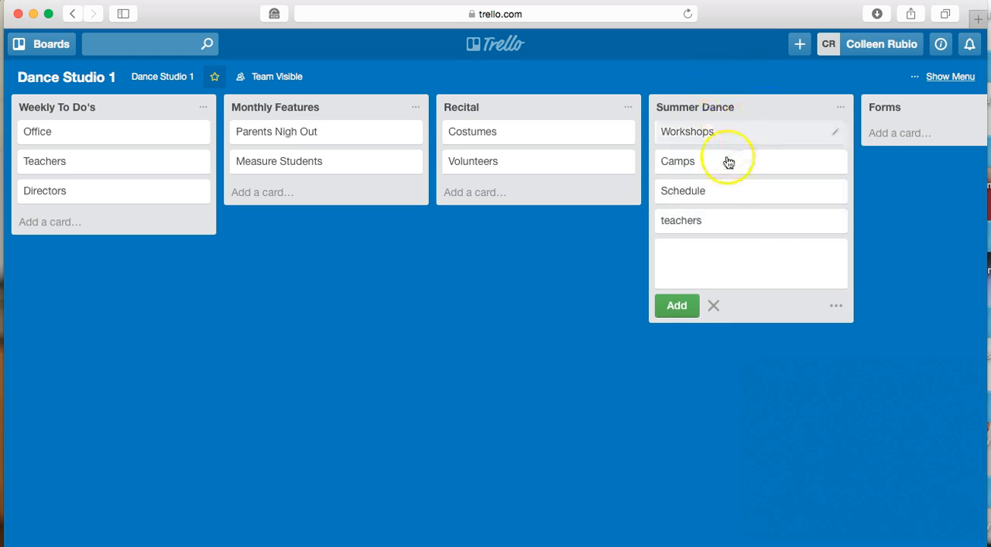
pyautogui.click(713, 305)
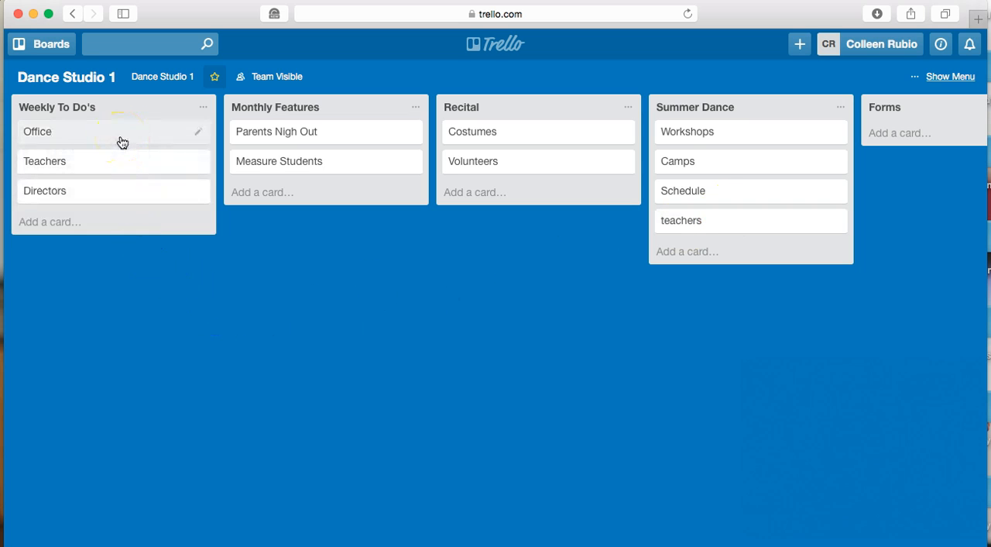
# Post a comment on the Office card that mentions the board member and asks them to call back a contact from the call log tonight
pyautogui.click(65, 140)
pyautogui.click(265, 234)
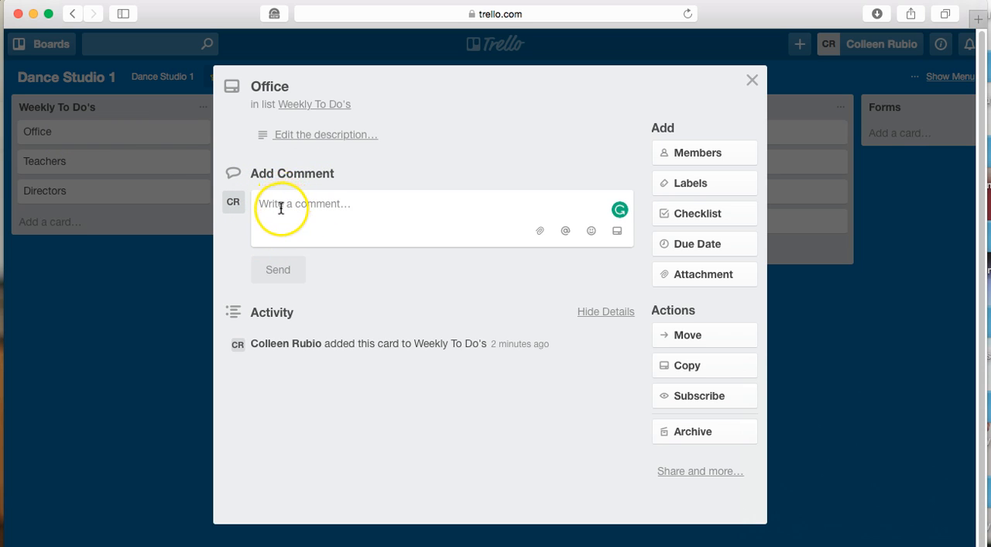
pyautogui.click(281, 207)
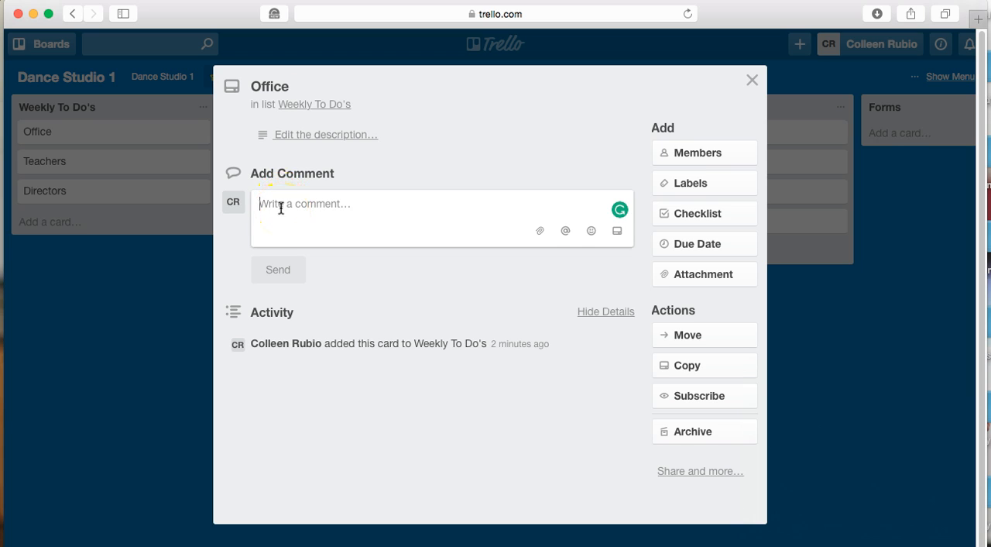
pyautogui.write('@meag')
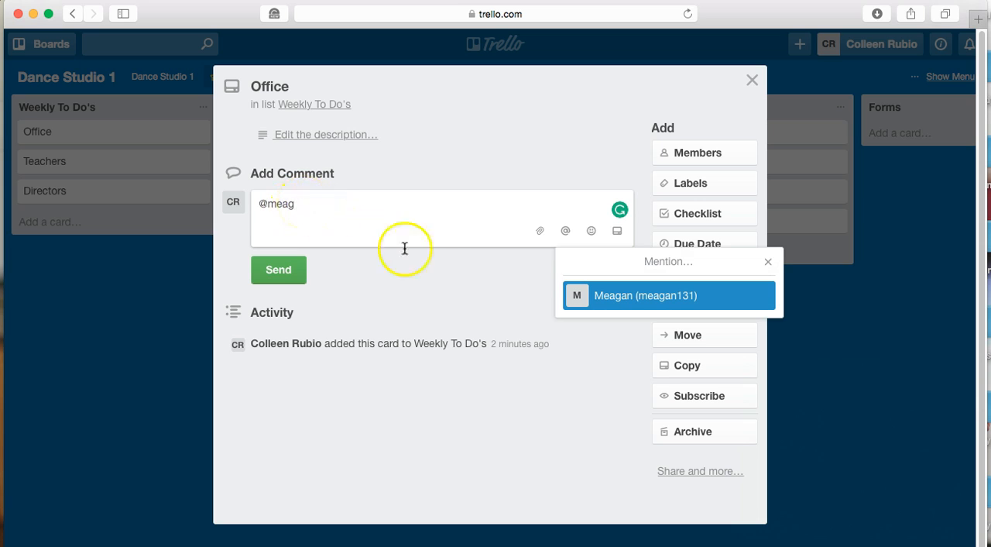
pyautogui.click(611, 295)
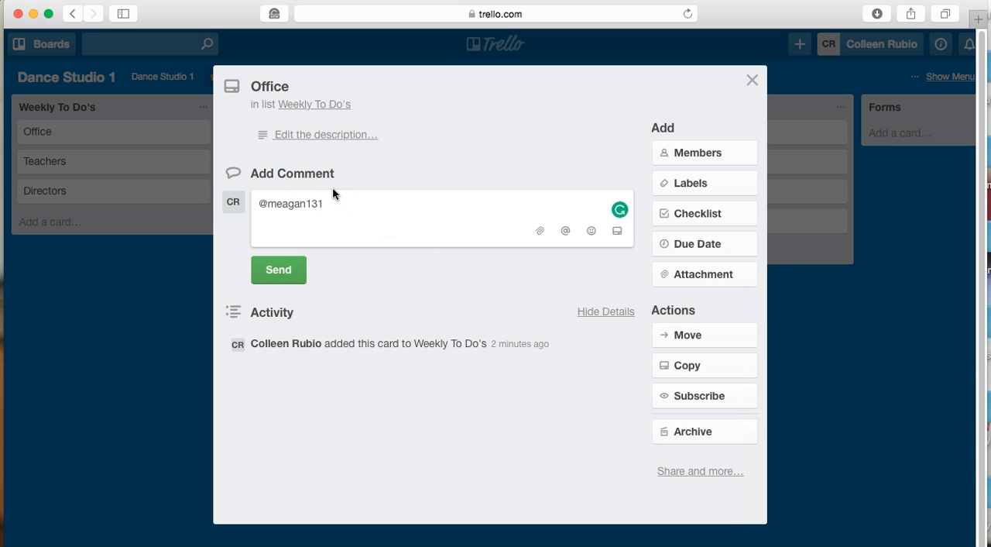
pyautogui.write('please call back tom from ca')
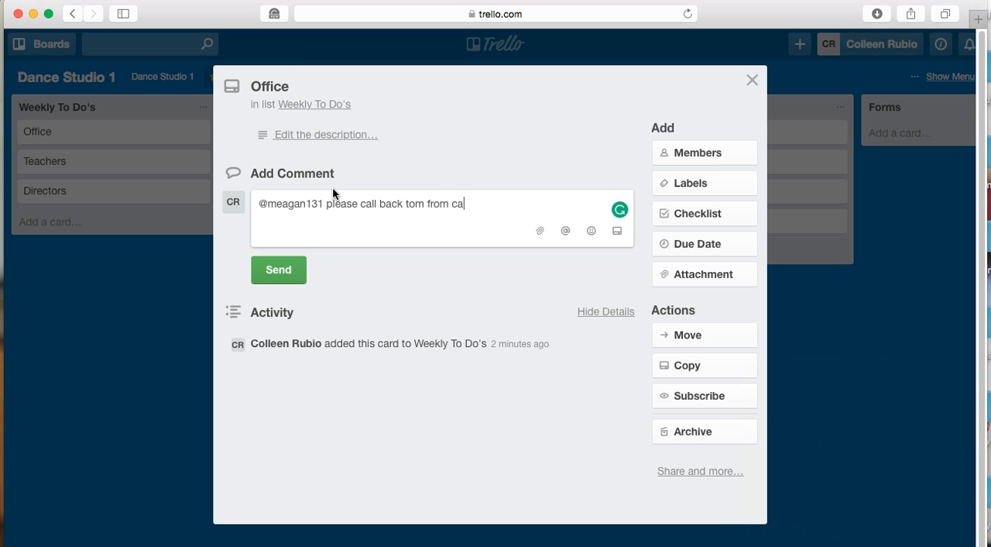
pyautogui.write('ll log tonight')
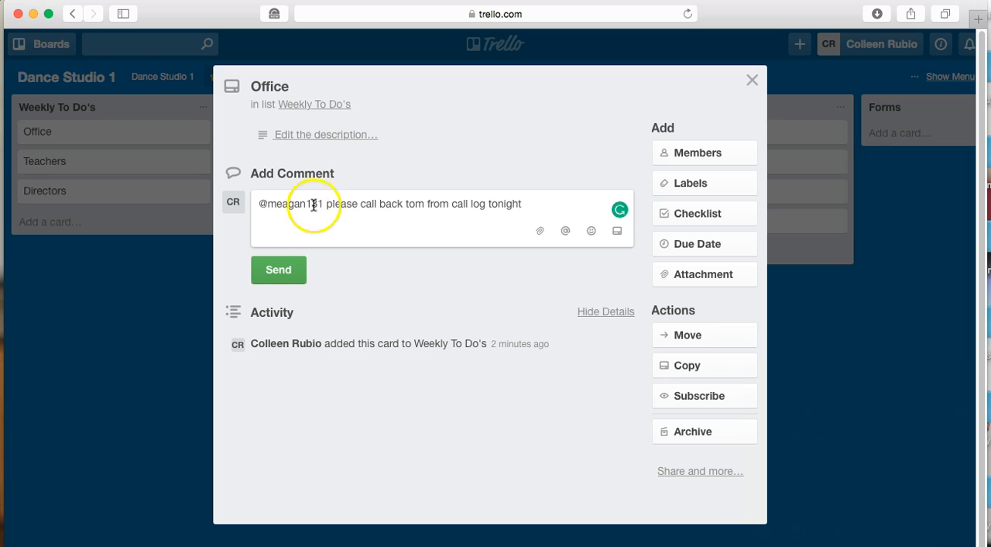
pyautogui.click(265, 270)
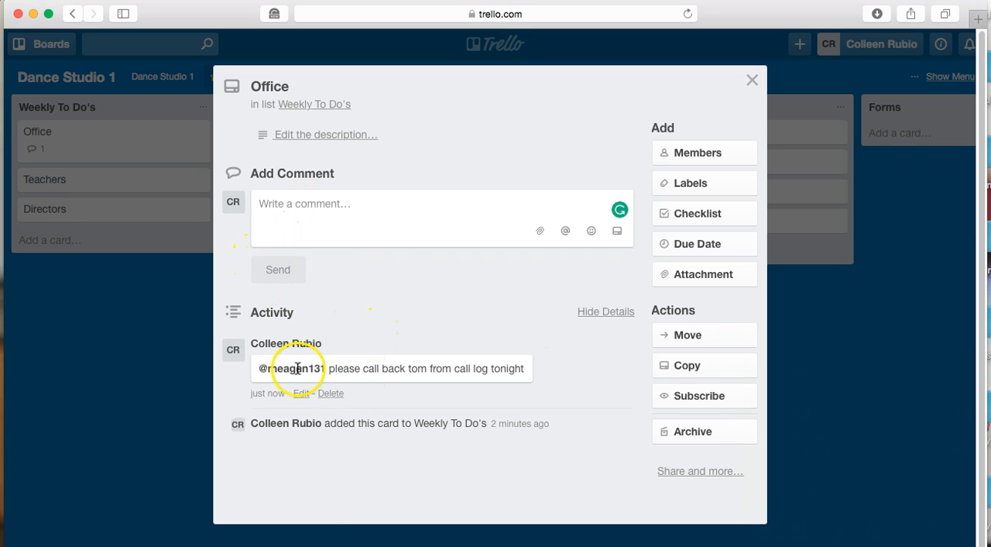
pyautogui.click(447, 373)
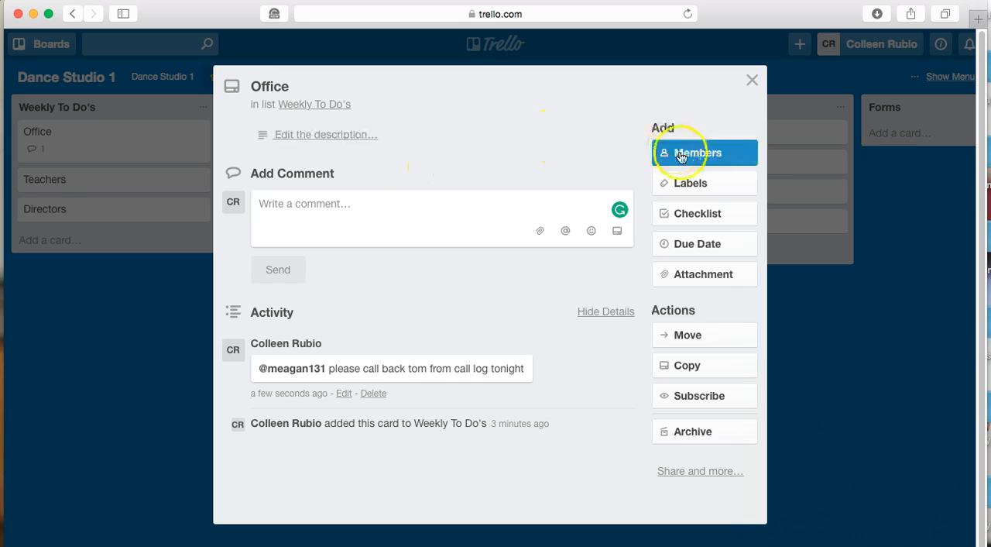
# Name the green label after the board owner and apply it to the Office card
pyautogui.click(685, 186)
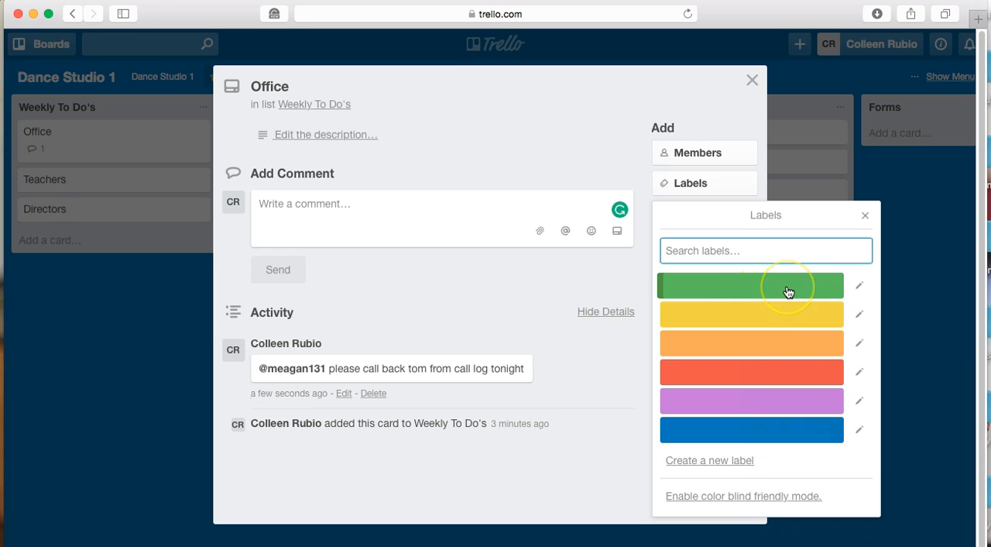
pyautogui.click(860, 287)
pyautogui.write('Colleen')
pyautogui.click(687, 436)
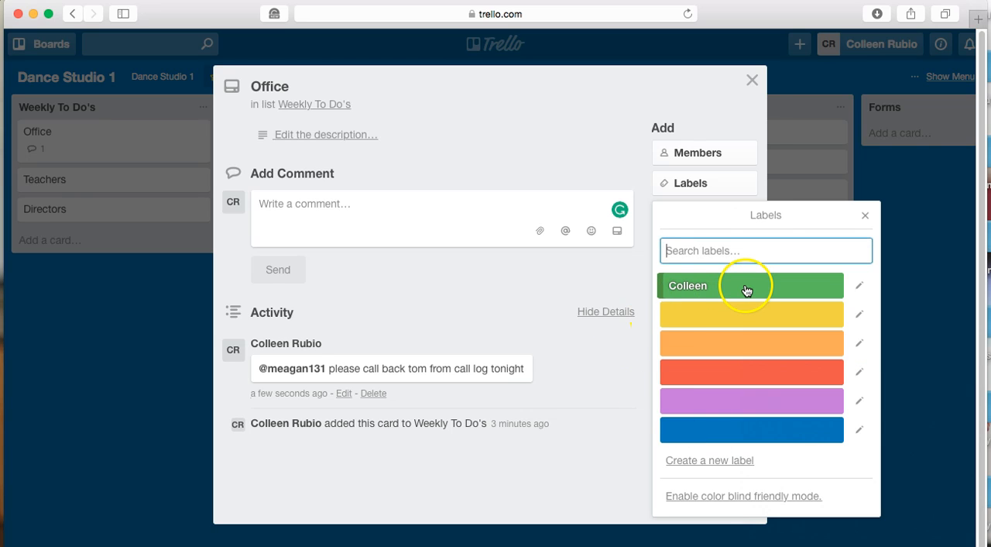
pyautogui.click(746, 286)
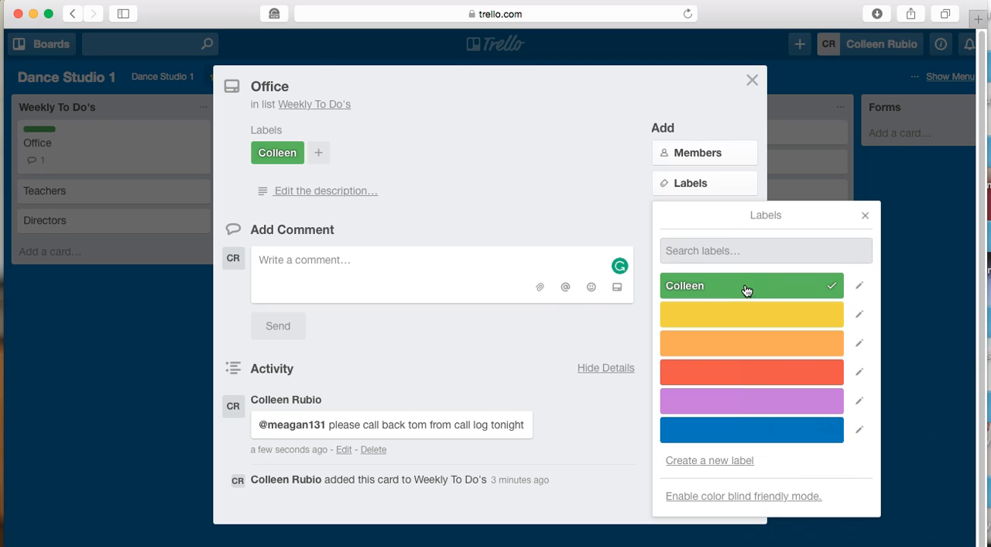
pyautogui.click(47, 127)
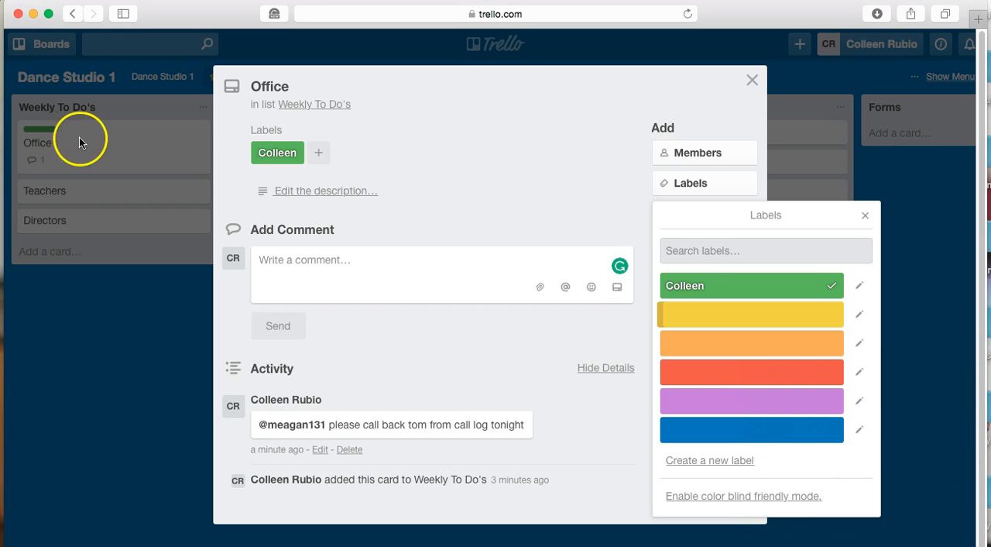
pyautogui.click(863, 215)
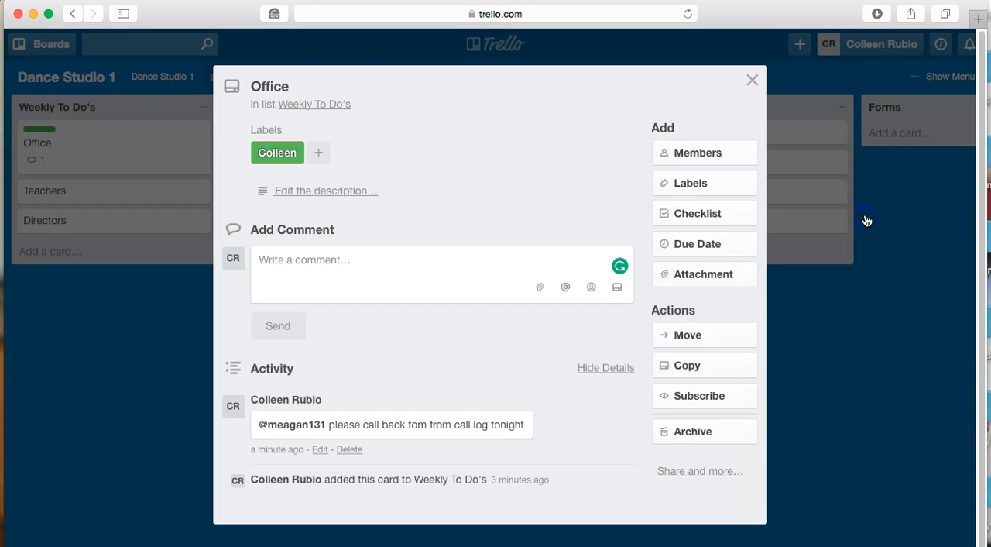
# Add a checklist with the default title to the Office card and enter "Call Log" as its first item
pyautogui.click(696, 216)
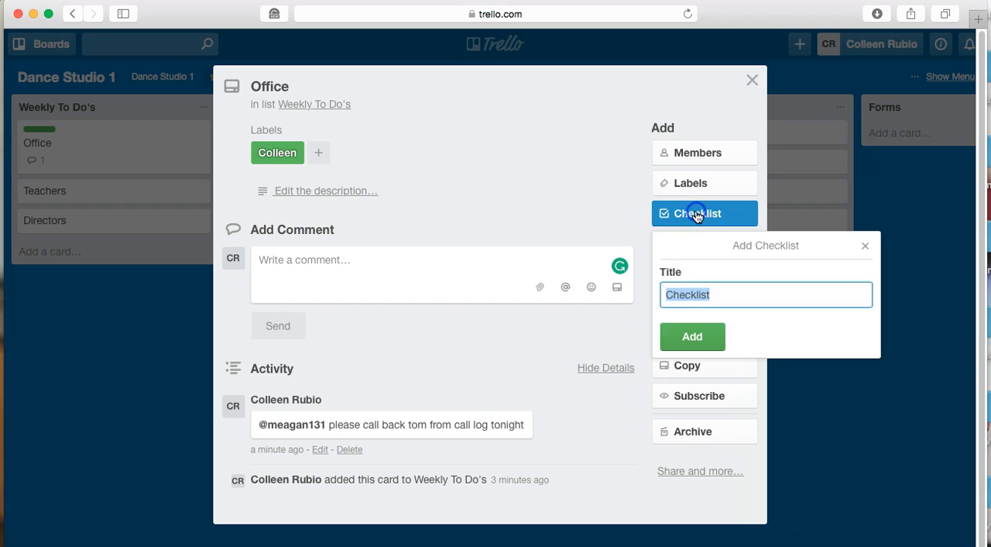
pyautogui.click(714, 338)
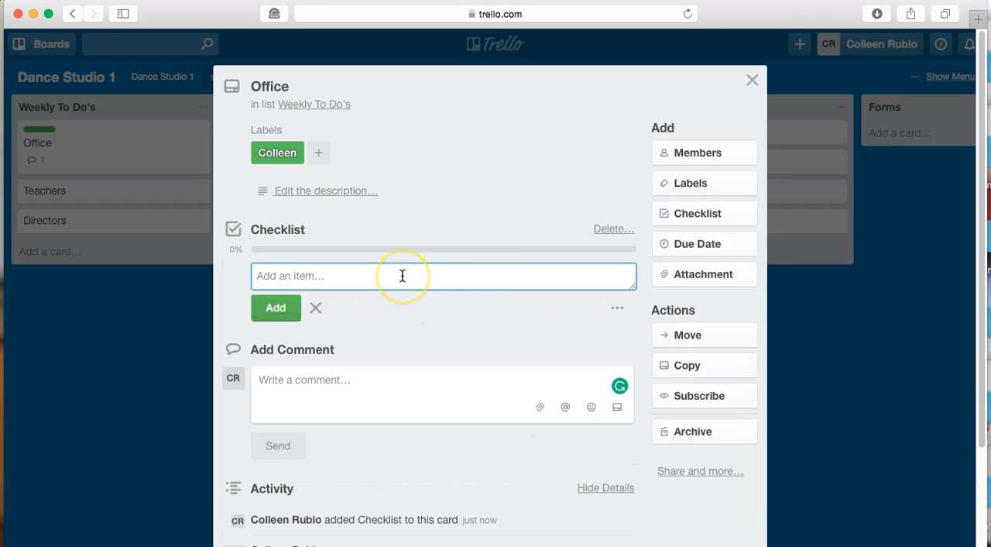
pyautogui.write('Call Log')
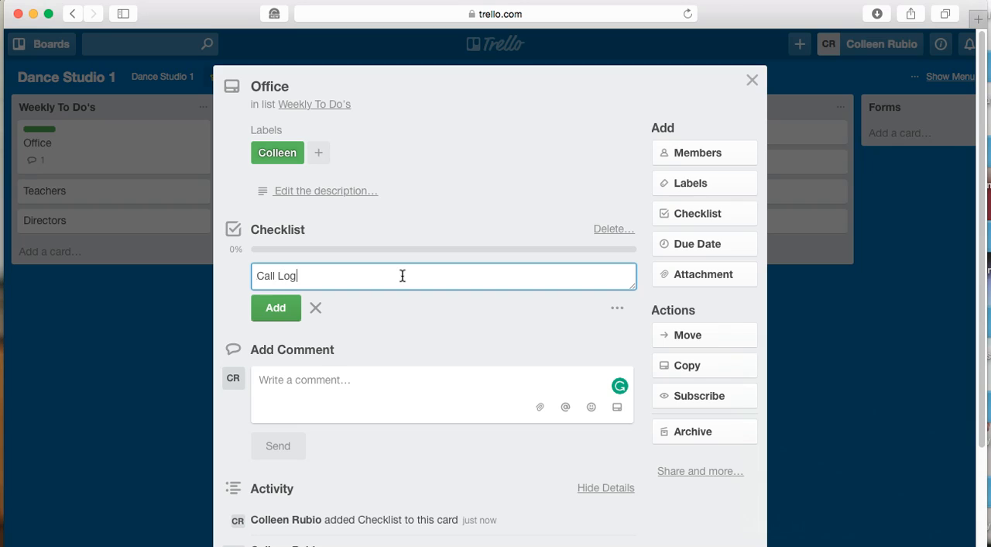
pyautogui.press('Return')
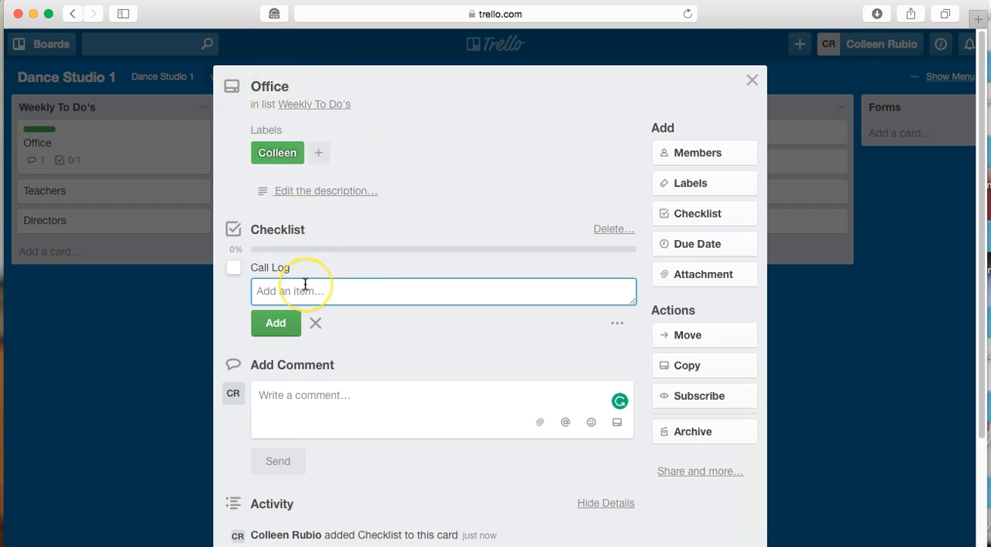
# Add the items "Cleaning" and "Update Form" to the checklist and mark the Call Log item as complete
pyautogui.write('Cleaning')
pyautogui.press('Return')
pyautogui.write('Upf')
pyautogui.press('BackSpace')
pyautogui.write('date Form')
pyautogui.press('Return')
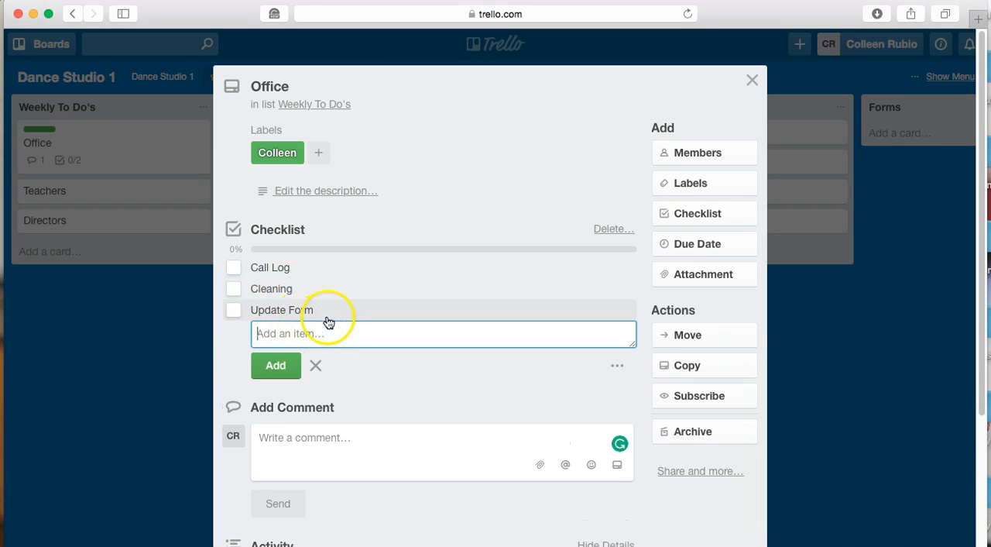
pyautogui.click(318, 365)
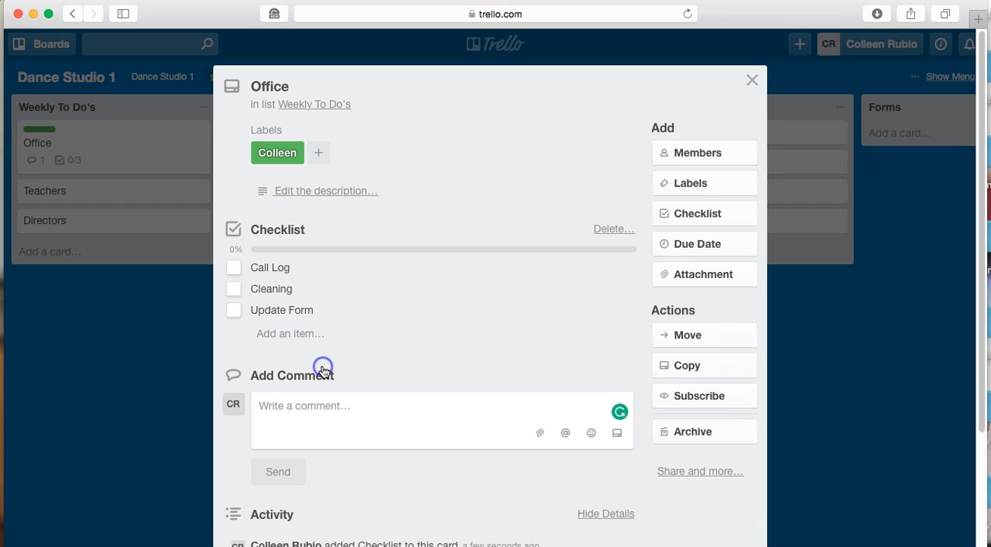
pyautogui.click(234, 268)
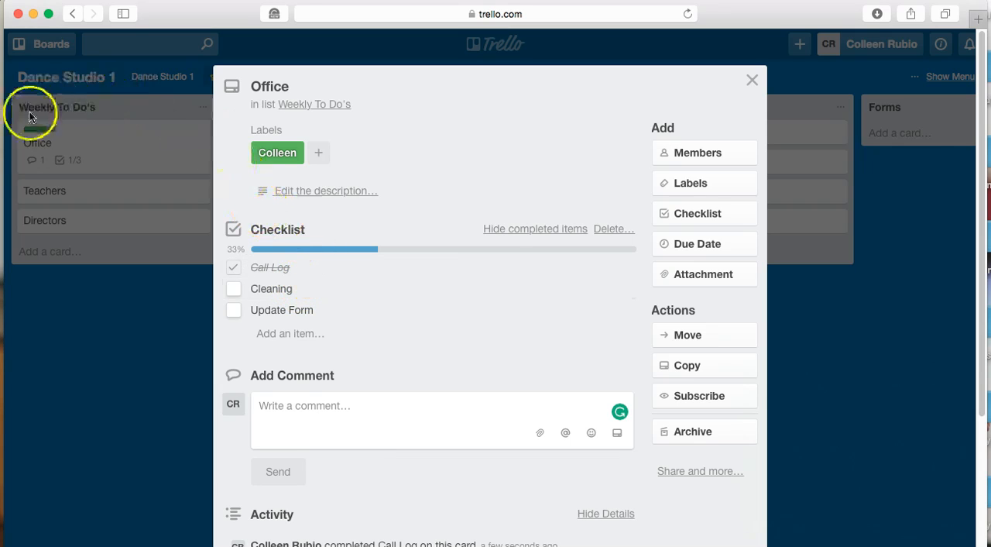
pyautogui.click(70, 168)
pyautogui.click(91, 165)
pyautogui.click(29, 162)
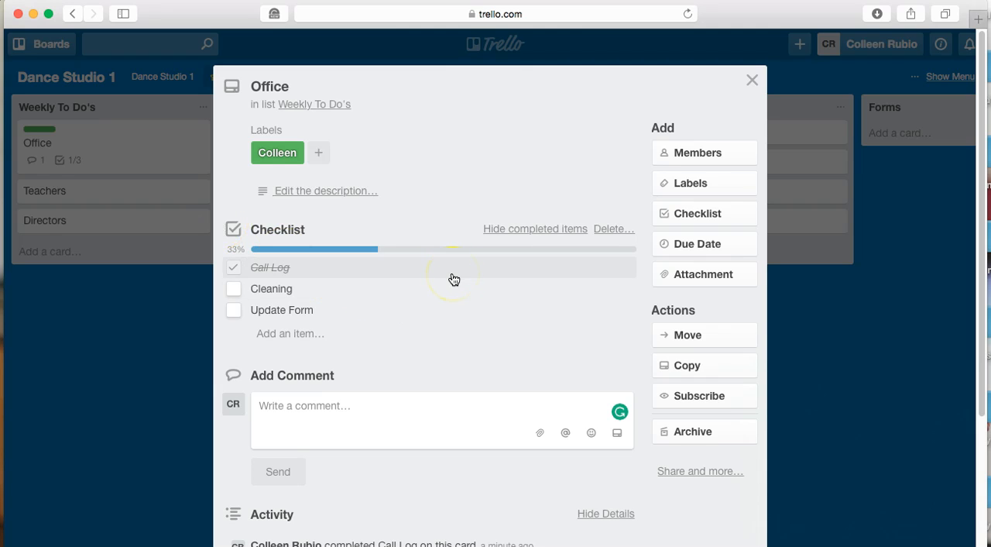
pyautogui.moveTo(308, 312)
pyautogui.mouseDown()
pyautogui.moveTo(302, 287)
pyautogui.moveTo(296, 321)
pyautogui.moveTo(290, 259)
pyautogui.moveTo(294, 311)
pyautogui.mouseUp()
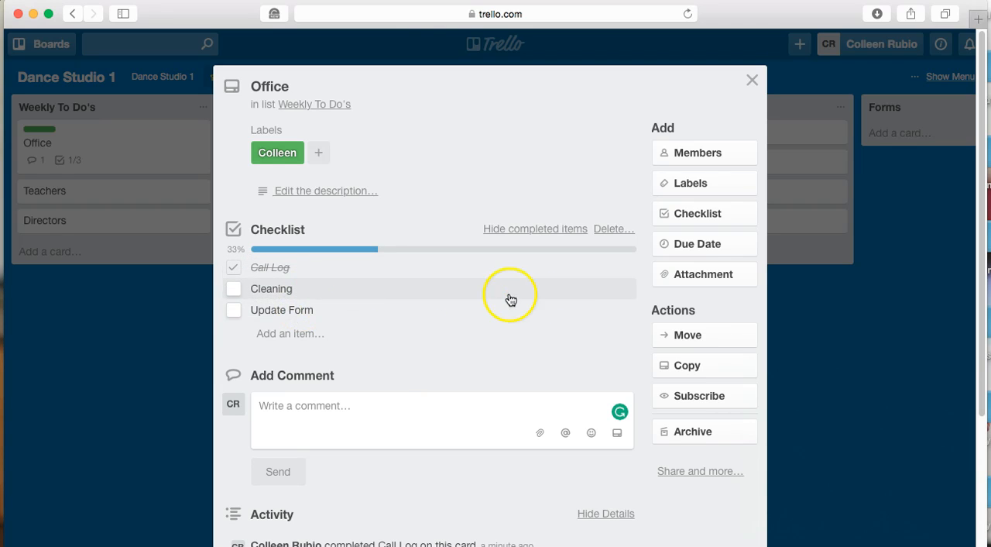
# Set the Office card's due date to 1/10/2017 at 12:00 PM
pyautogui.click(695, 245)
pyautogui.click(738, 361)
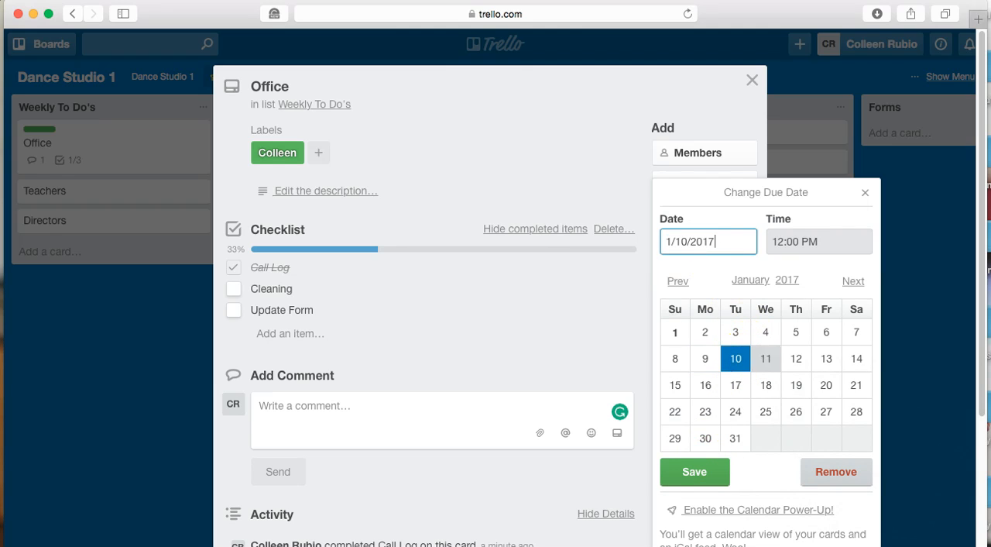
pyautogui.click(695, 471)
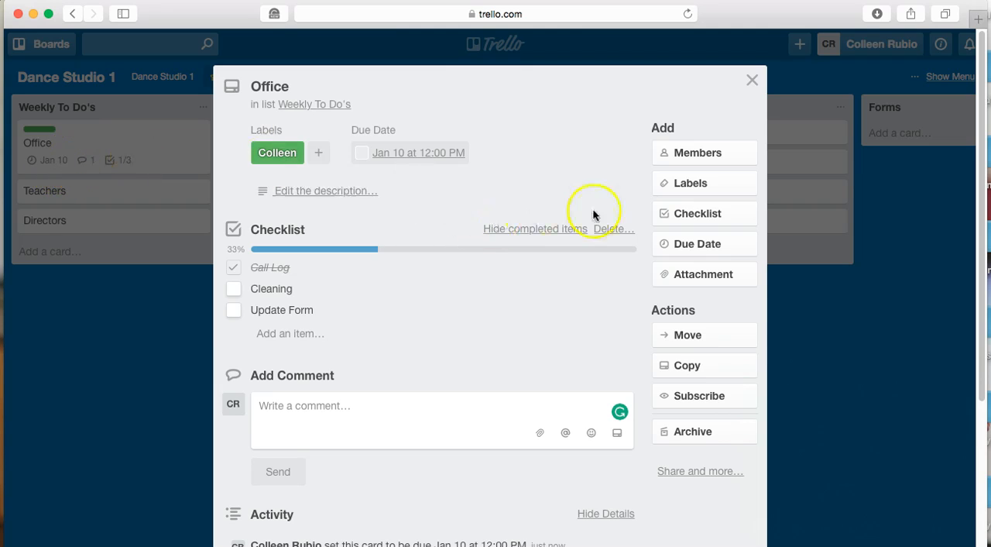
pyautogui.click(724, 279)
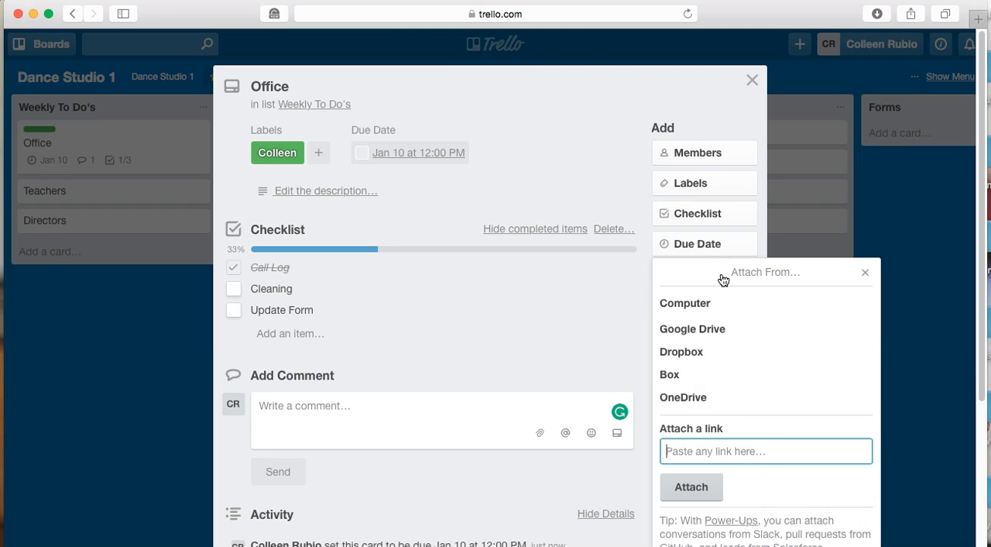
pyautogui.click(709, 301)
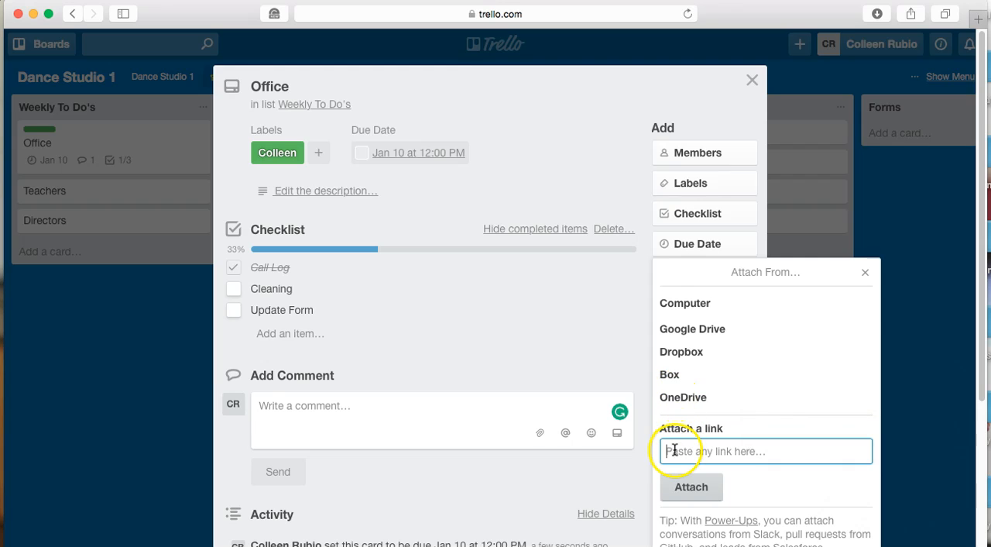
pyautogui.write('http://www.resourcefuldance.com')
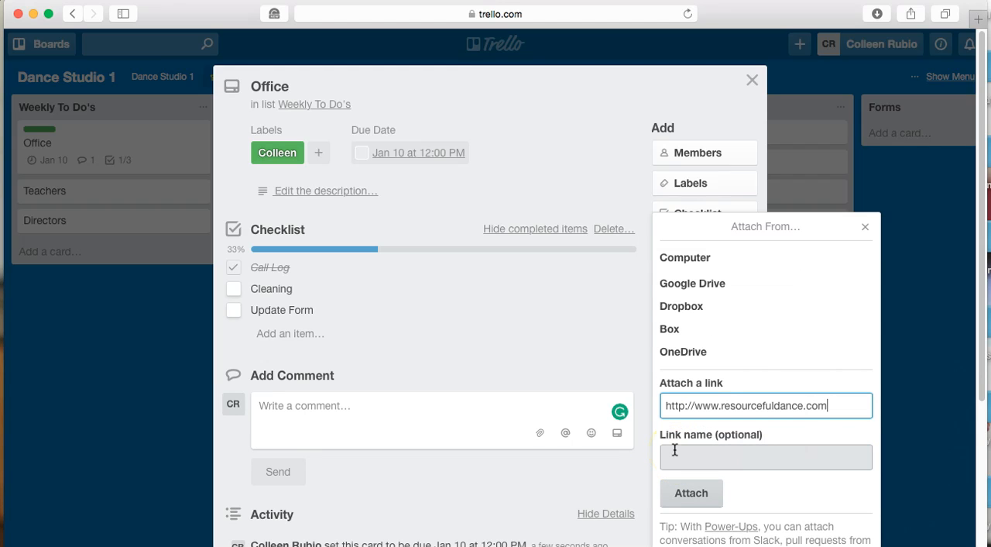
pyautogui.click(674, 459)
pyautogui.write('Resour')
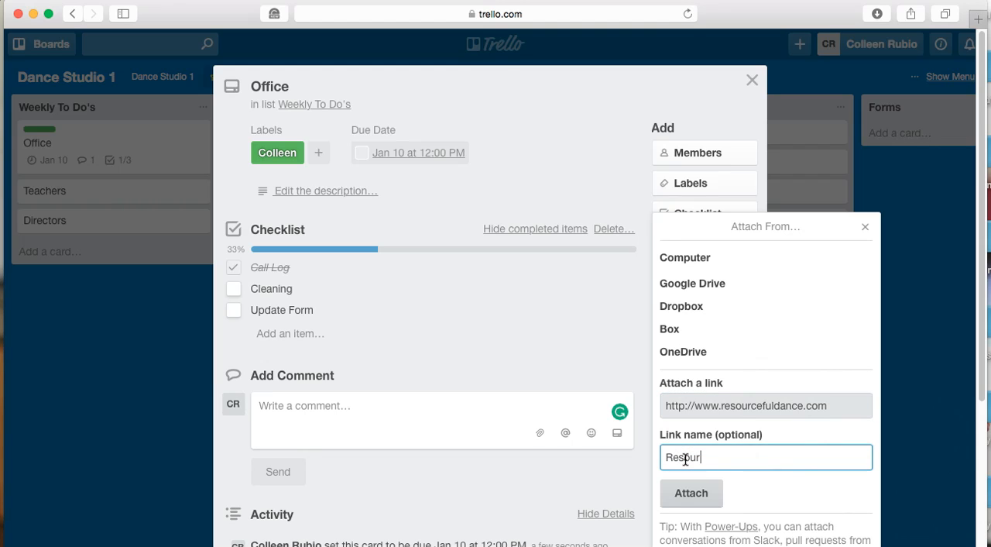
pyautogui.write('veful Dance')
pyautogui.click(691, 502)
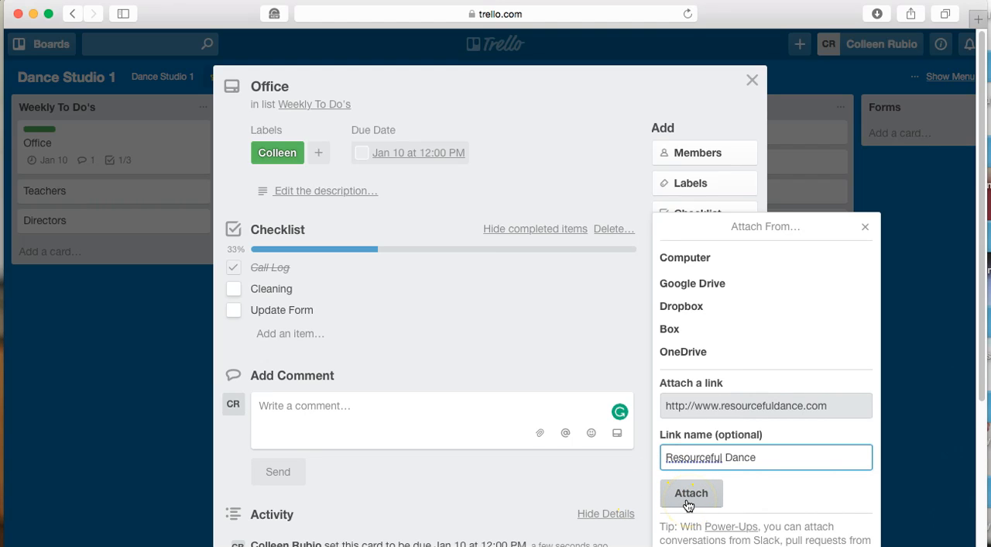
pyautogui.click(689, 502)
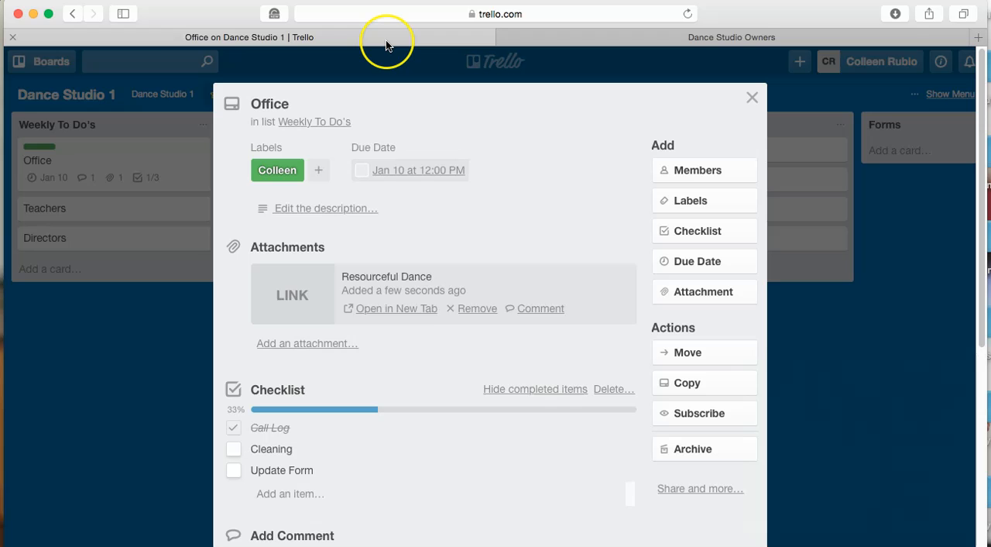
# Return from the Resourceful Dance website to the Trello board and close the Office card
pyautogui.click(386, 40)
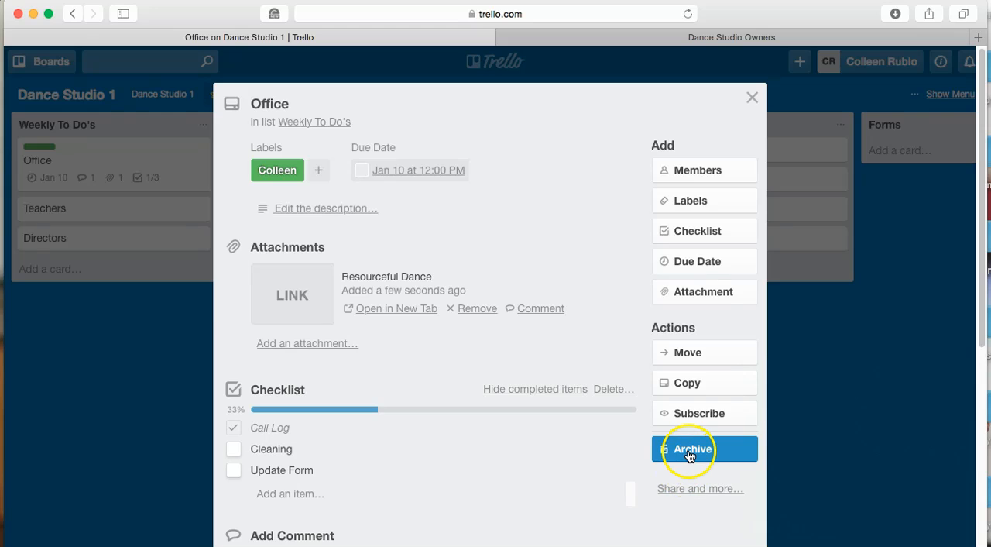
pyautogui.click(753, 97)
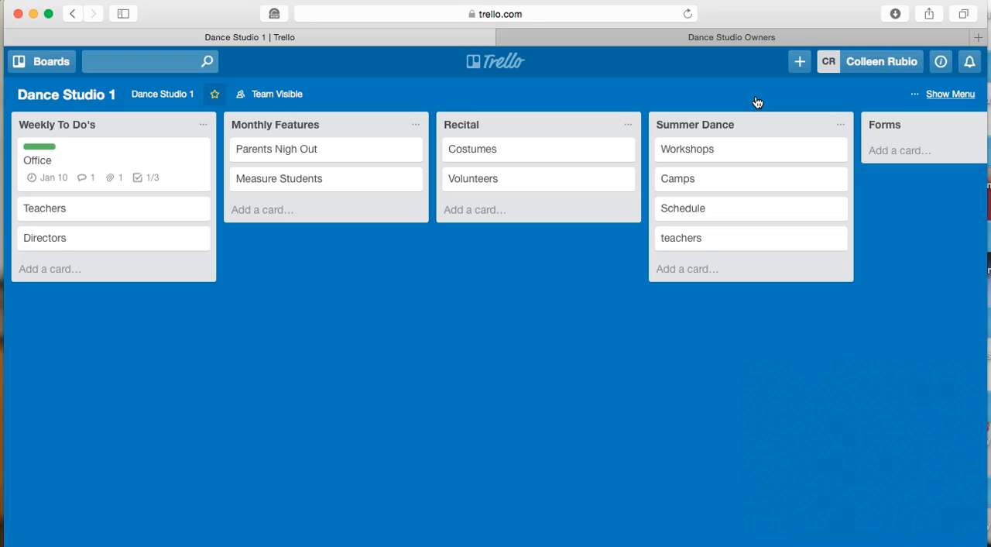